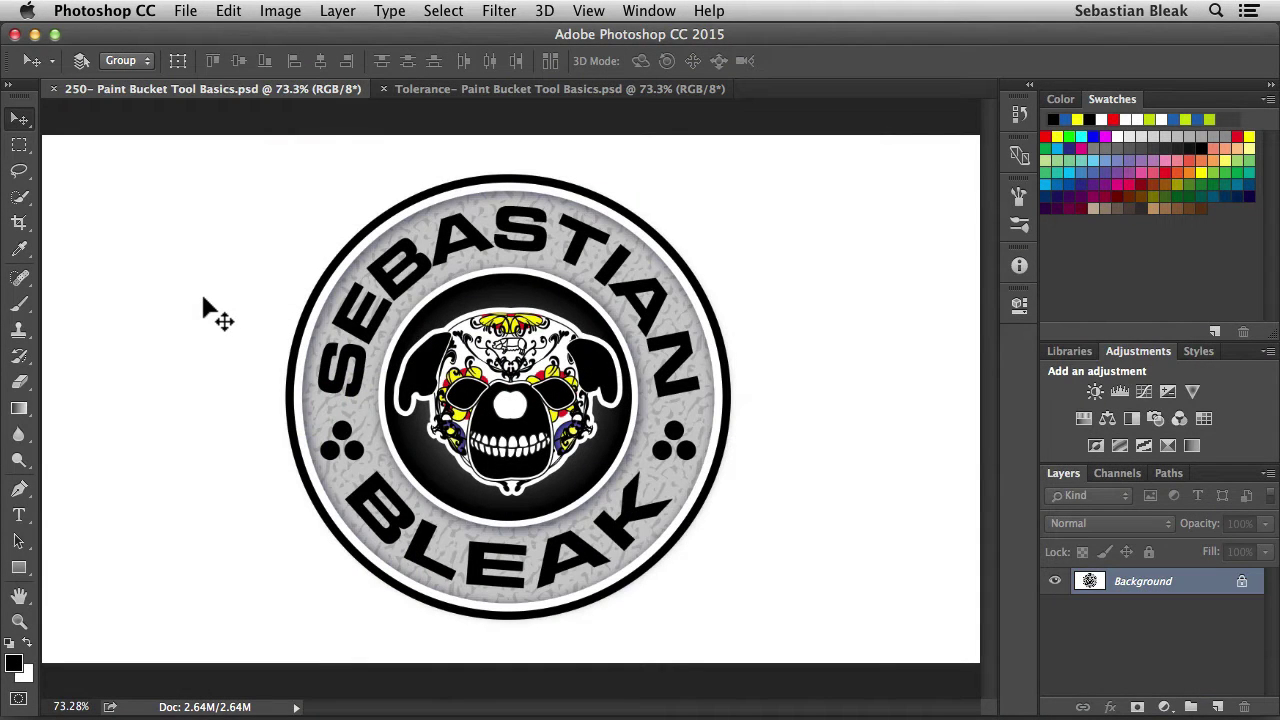
# Cycle from the Gradient tool to the Paint Bucket tool with Shift+G
pyautogui.press('shift')
pyautogui.hotkey('shift', 'g')
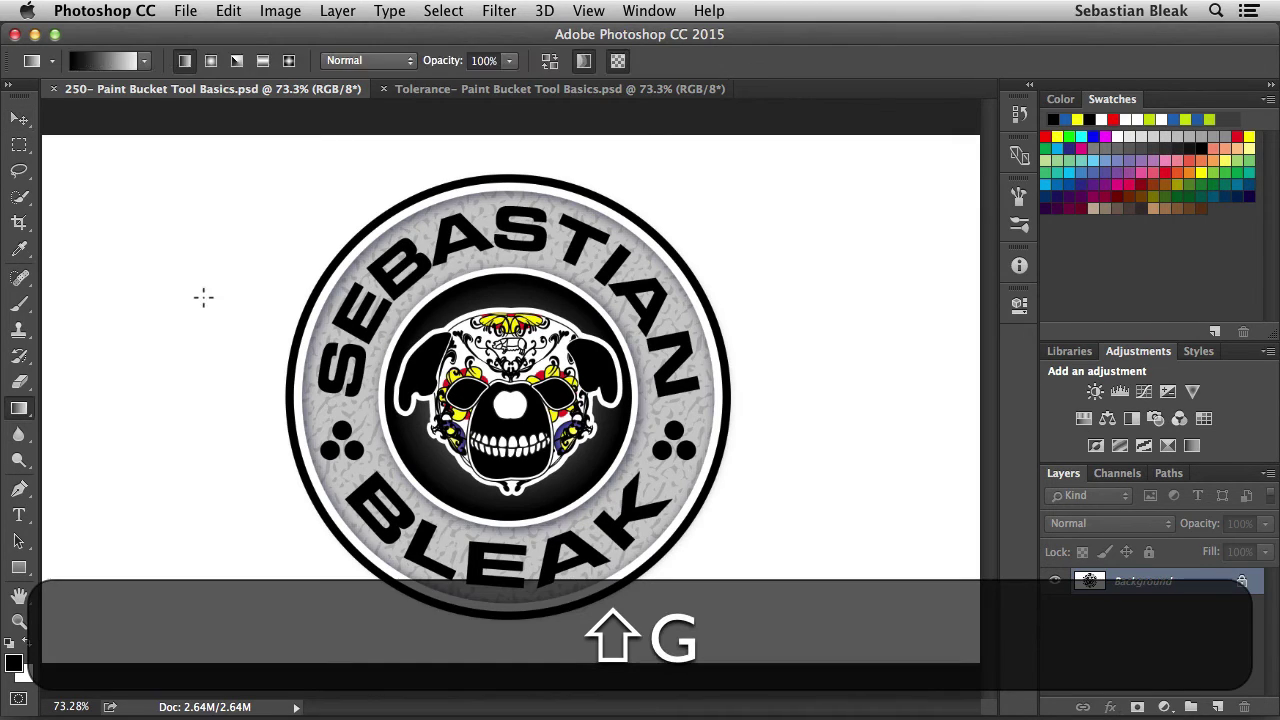
pyautogui.hotkey('shift', 'g')
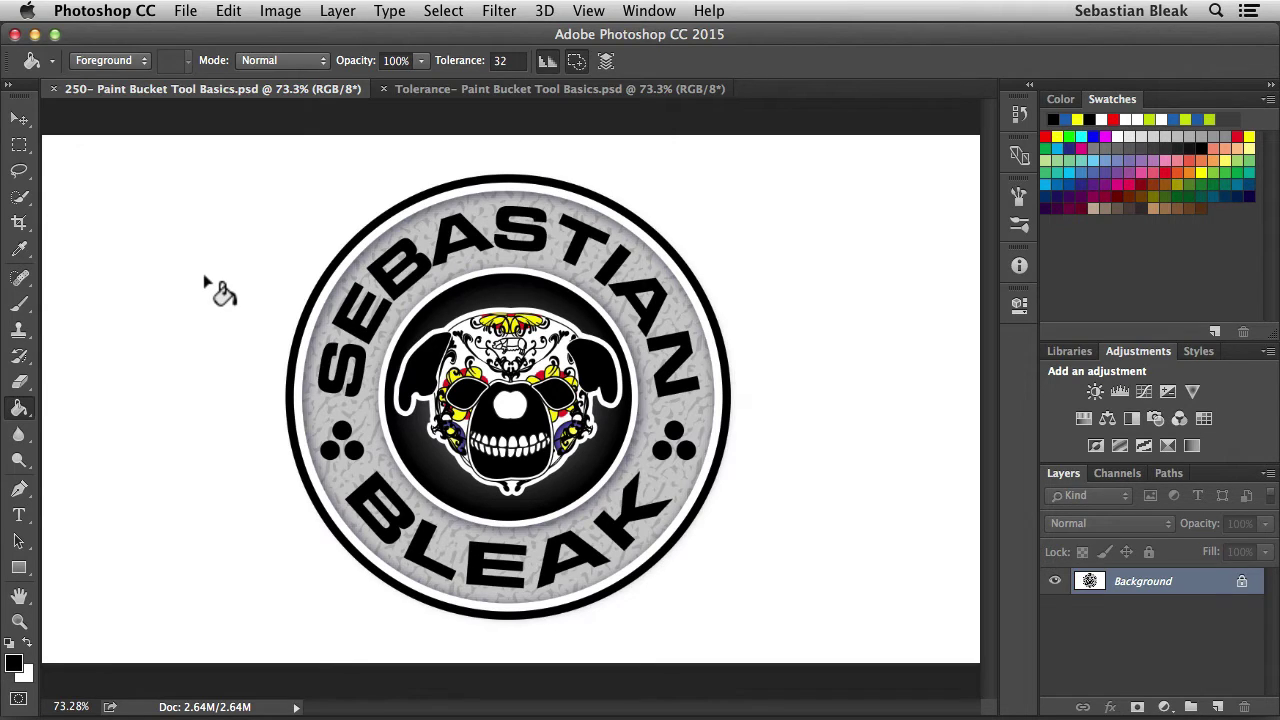
pyautogui.click(205, 283)
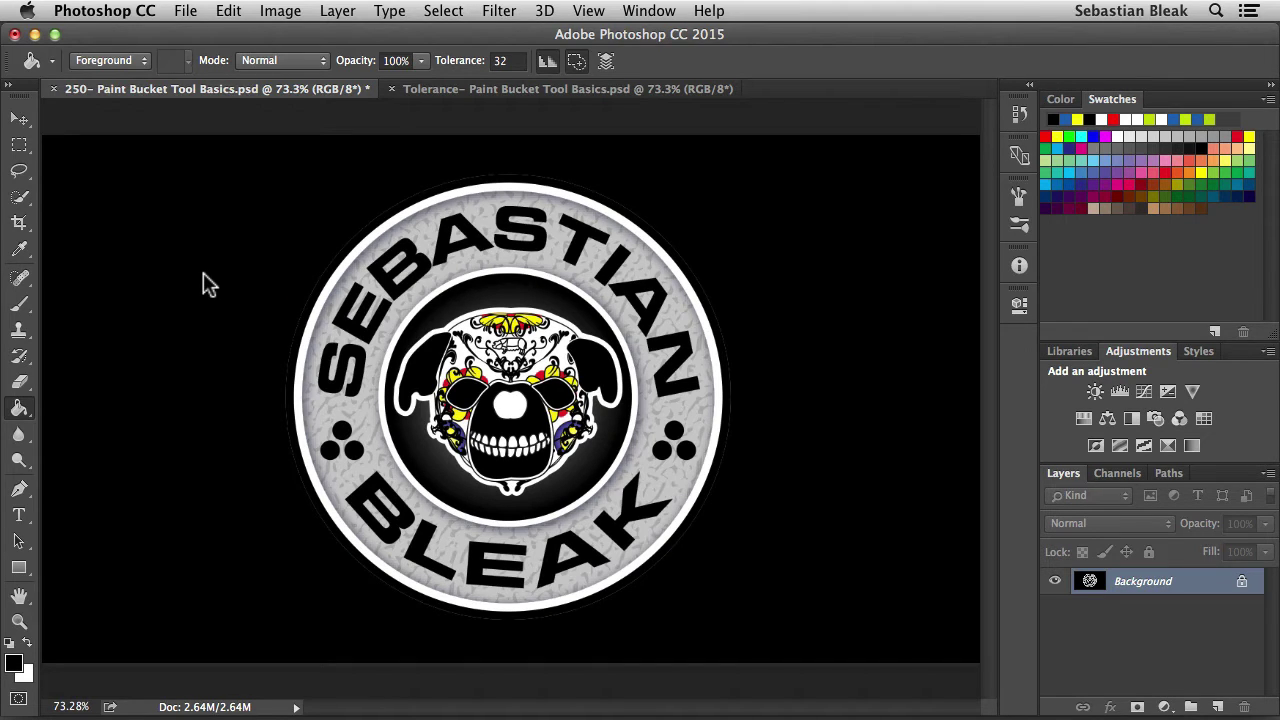
pyautogui.press('super+z')
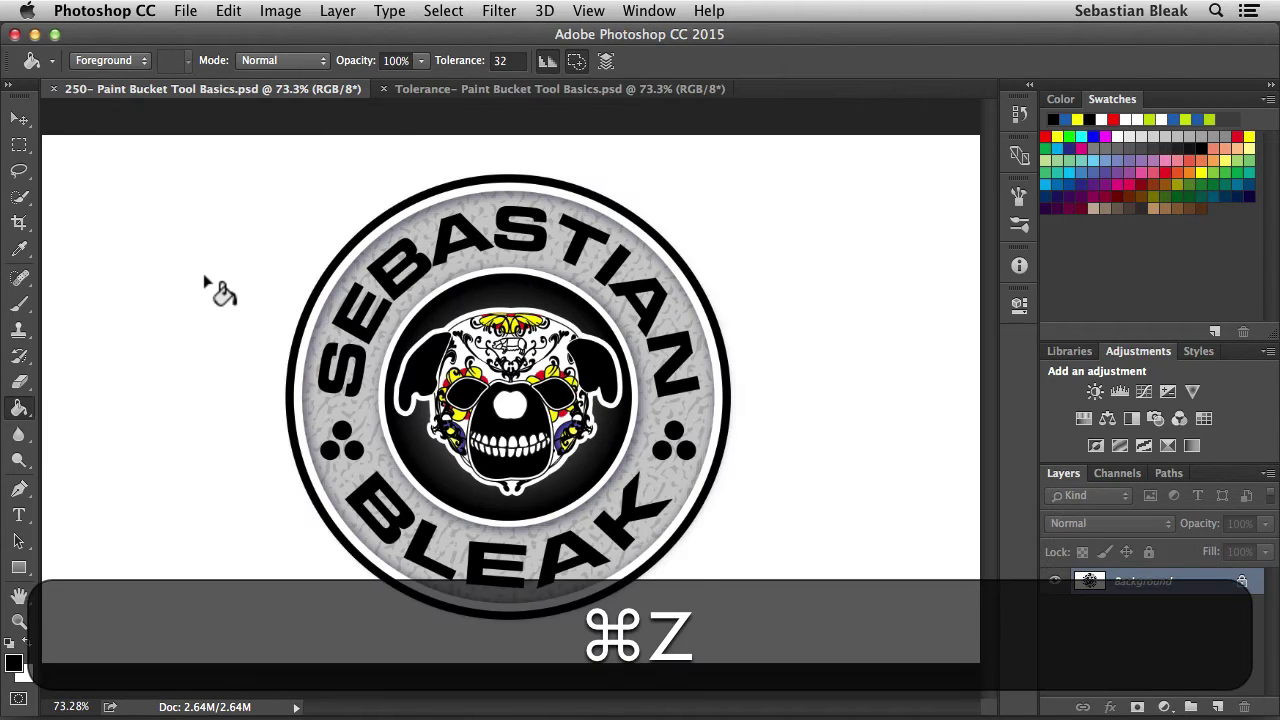
pyautogui.press('super+space')
pyautogui.moveTo(420, 214)
pyautogui.mouseDown()
pyautogui.moveTo(520, 187)
pyautogui.moveTo(483, 217)
pyautogui.moveTo(509, 206)
pyautogui.moveTo(503, 215)
pyautogui.mouseUp()
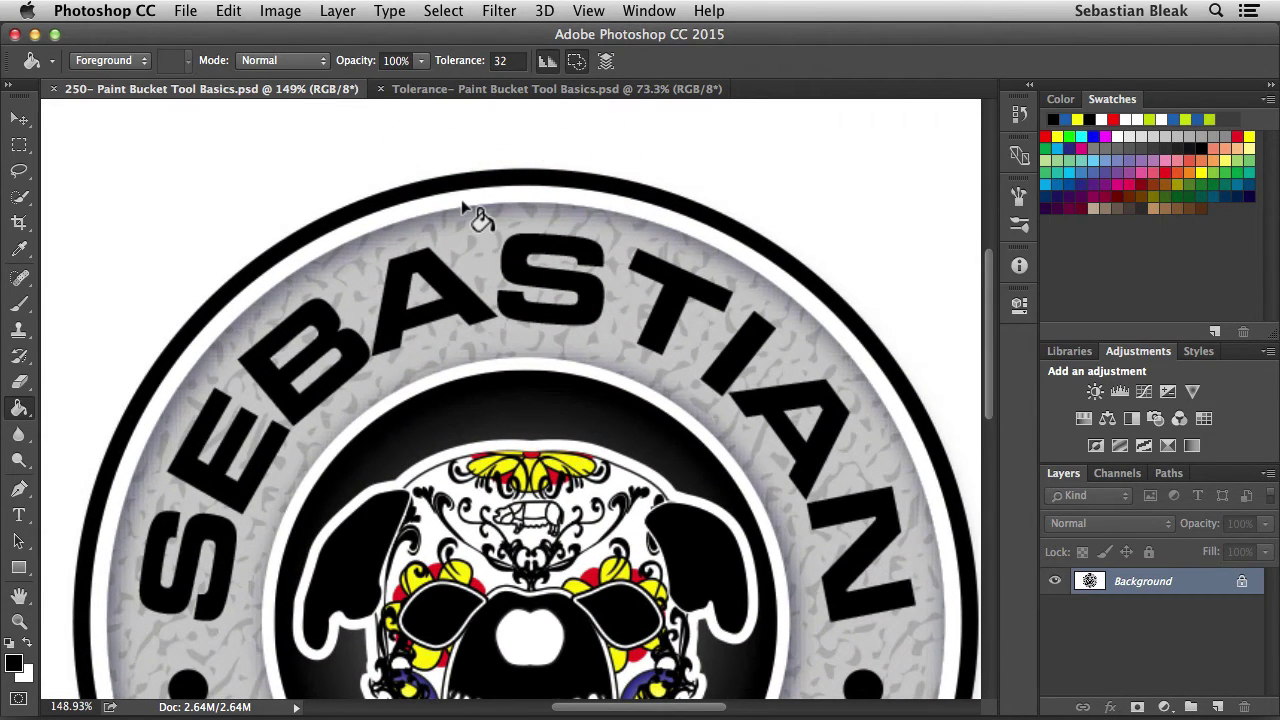
pyautogui.click(464, 200)
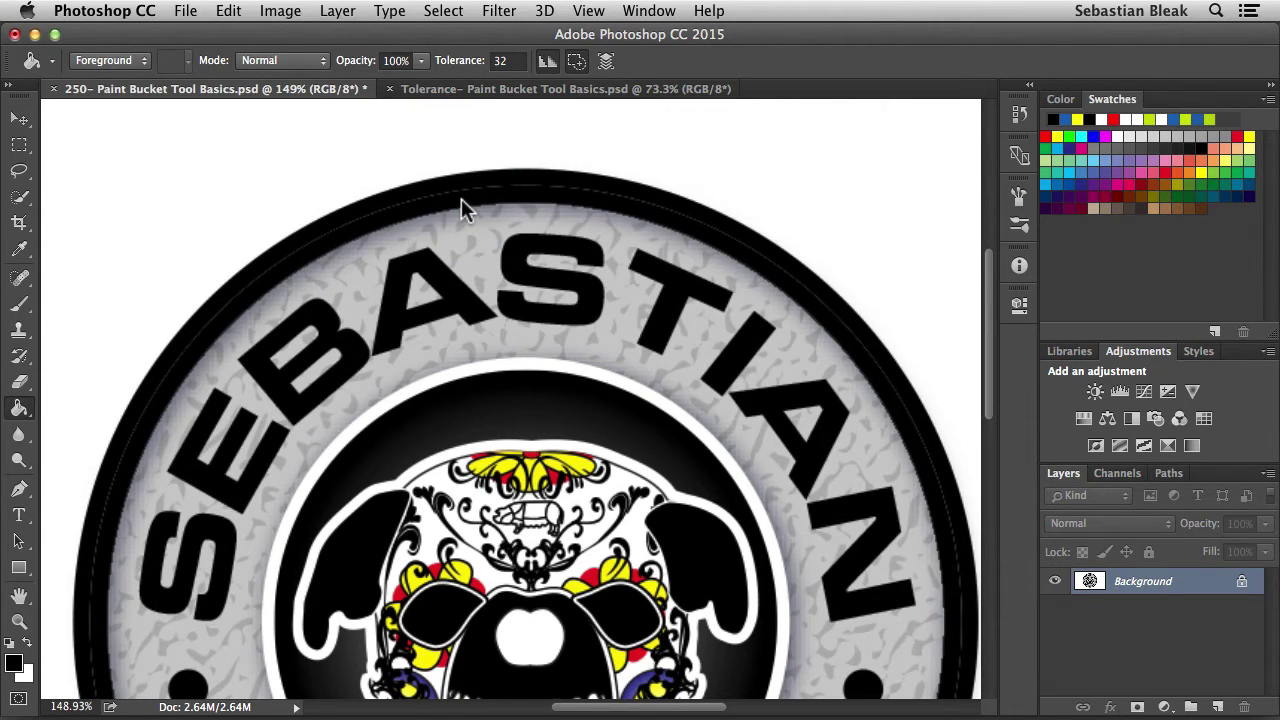
pyautogui.press('super+z')
pyautogui.press('super+0')
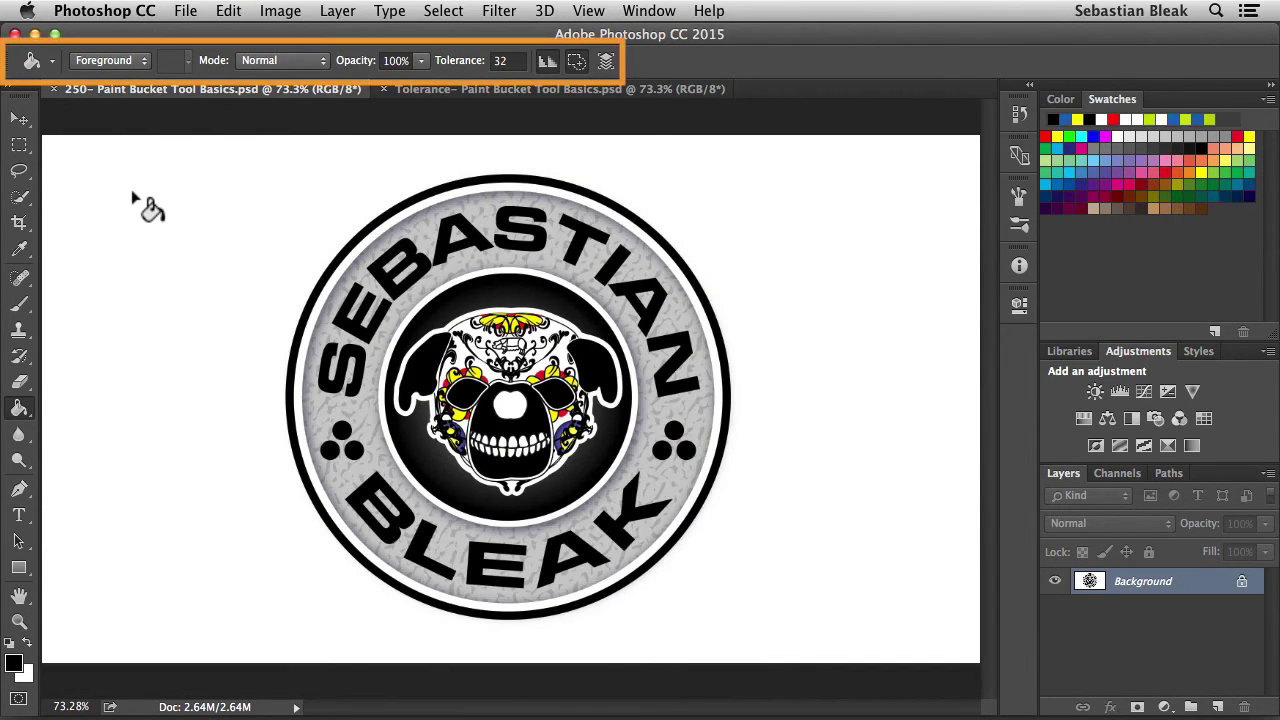
pyautogui.click(33, 62)
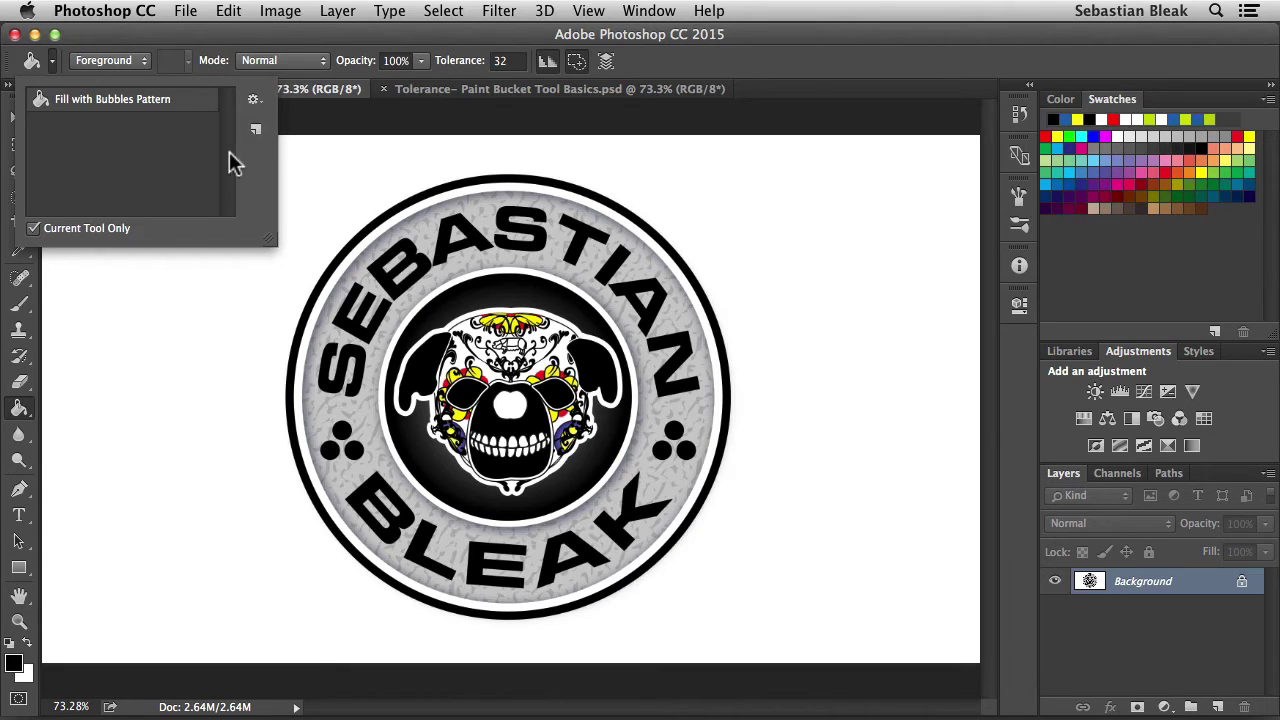
pyautogui.click(254, 131)
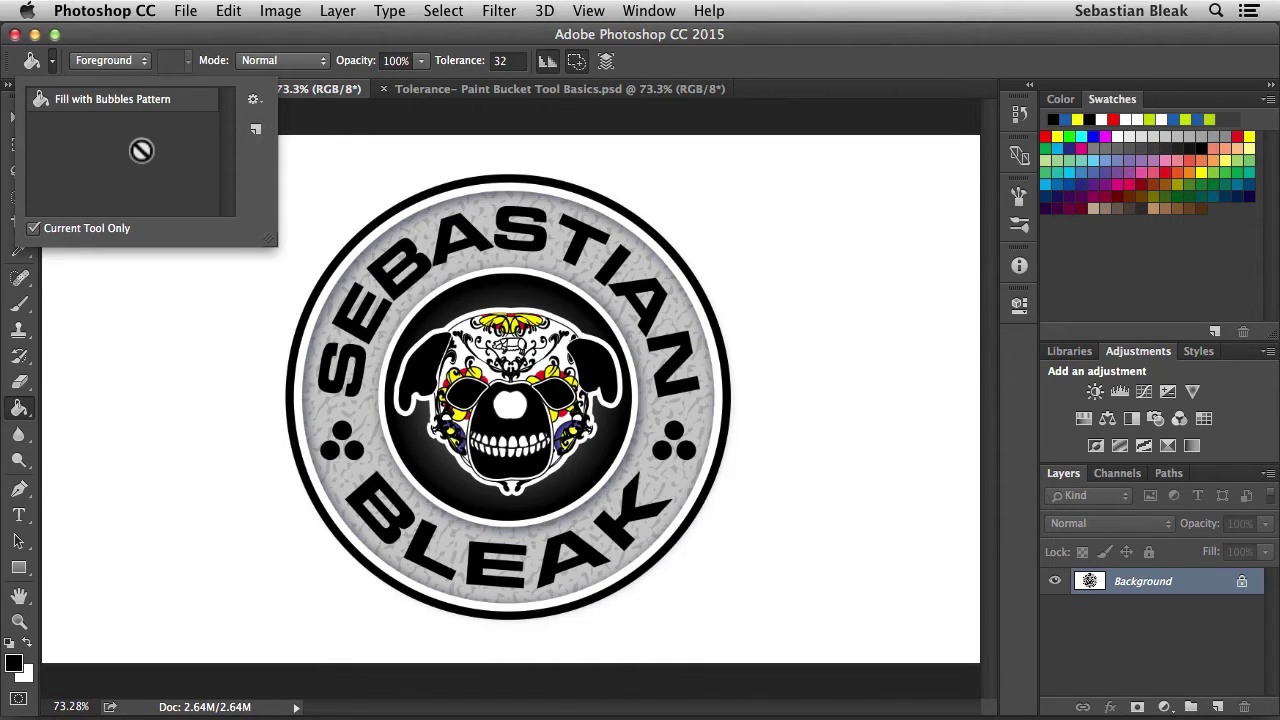
pyautogui.press('Escape')
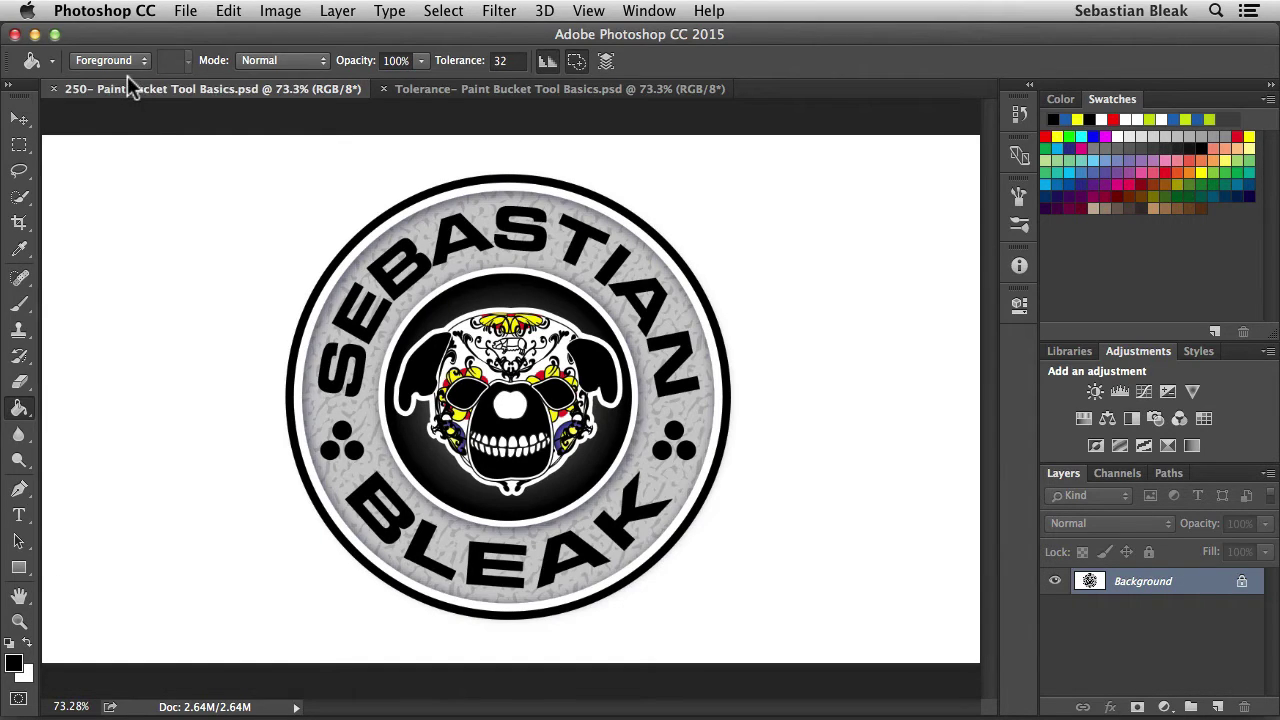
# Set the fill source to the Extra Heavy Canvas pattern, test-fill the background, then undo
pyautogui.click(144, 62)
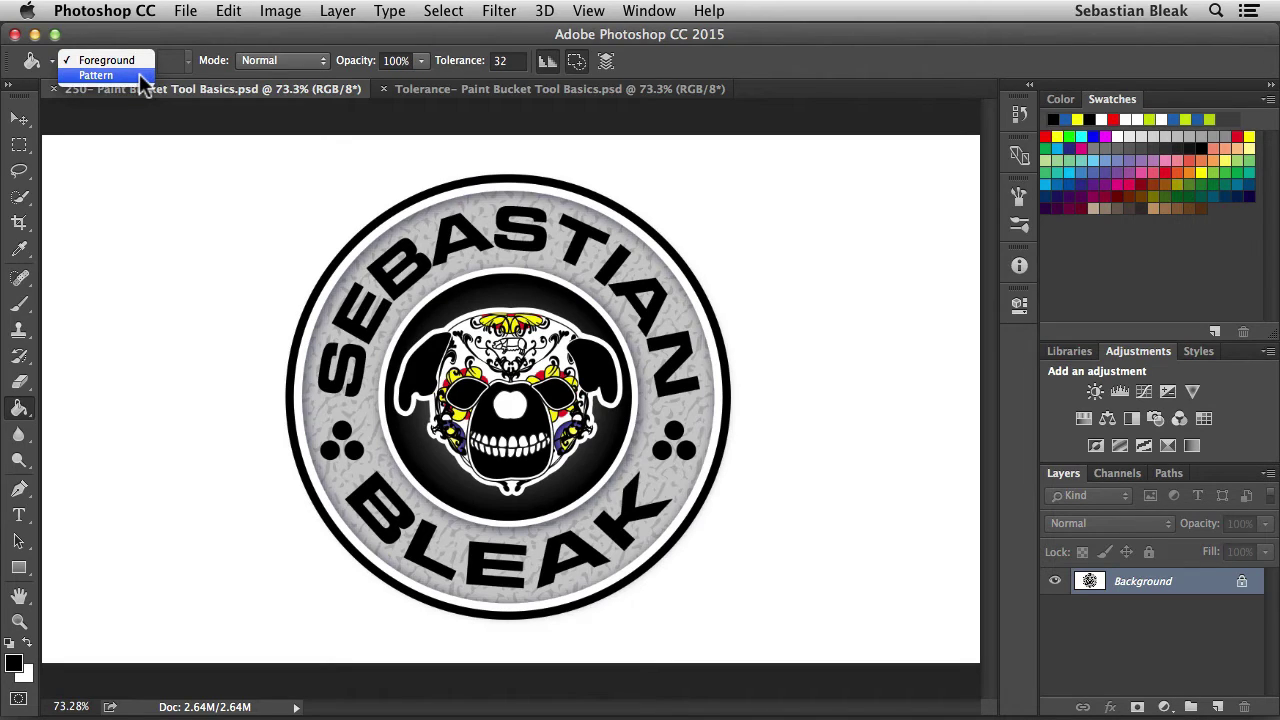
pyautogui.click(139, 75)
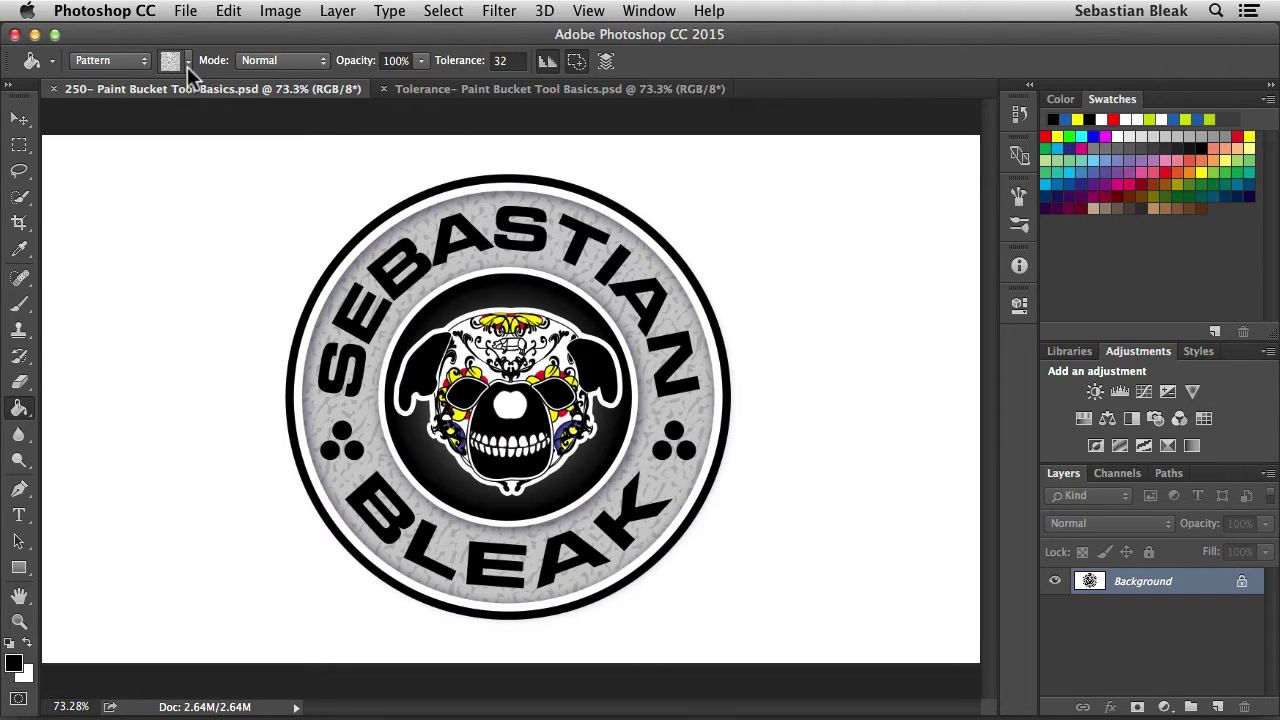
pyautogui.click(187, 66)
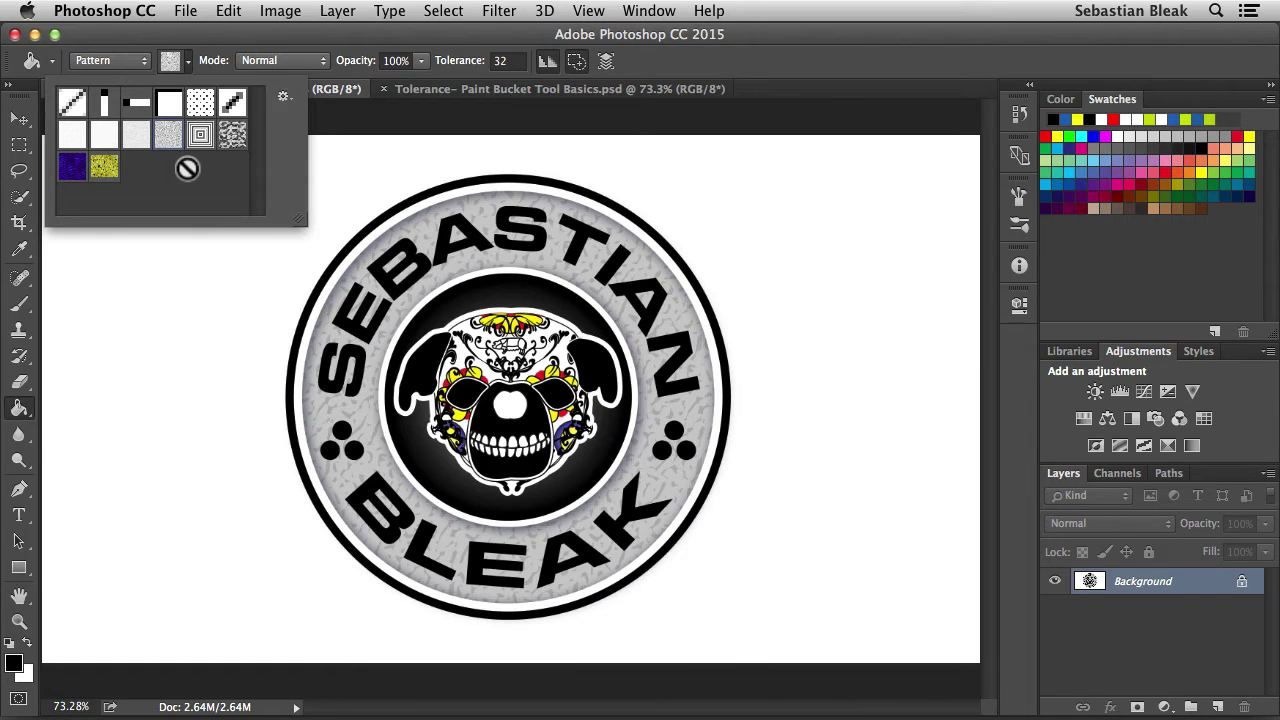
pyautogui.click(283, 99)
pyautogui.click(219, 191)
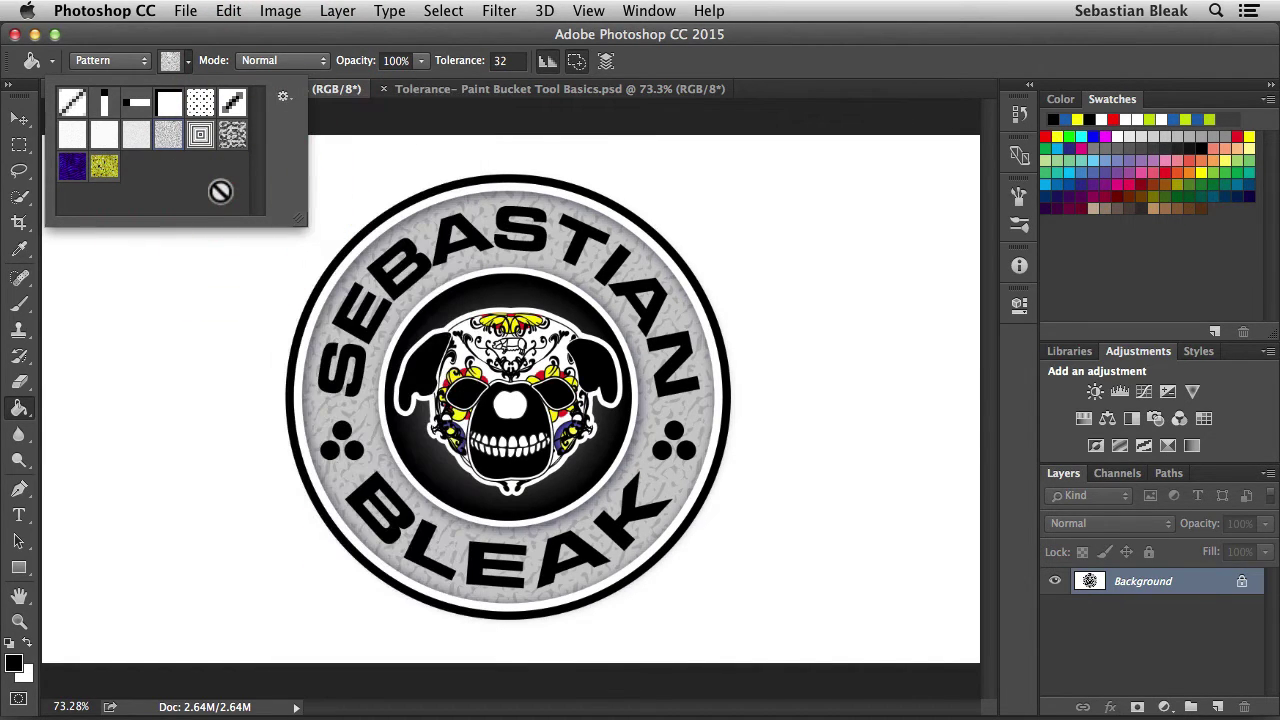
pyautogui.click(170, 142)
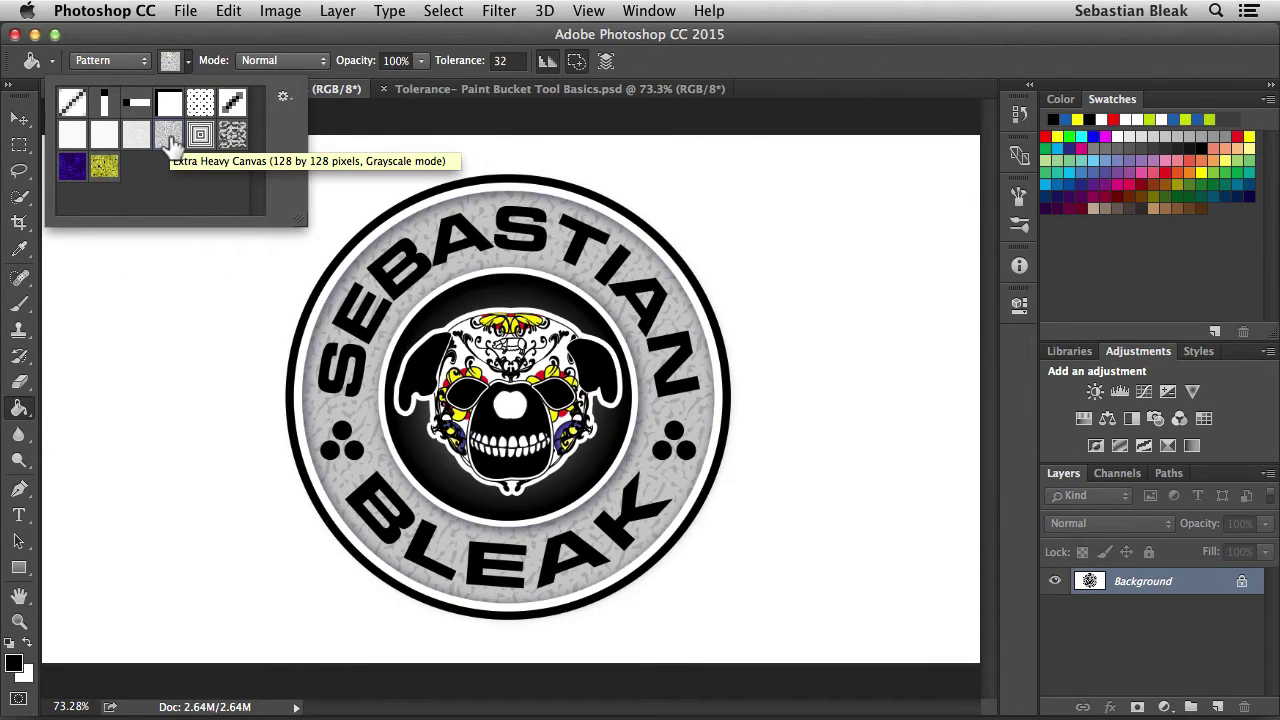
pyautogui.click(186, 60)
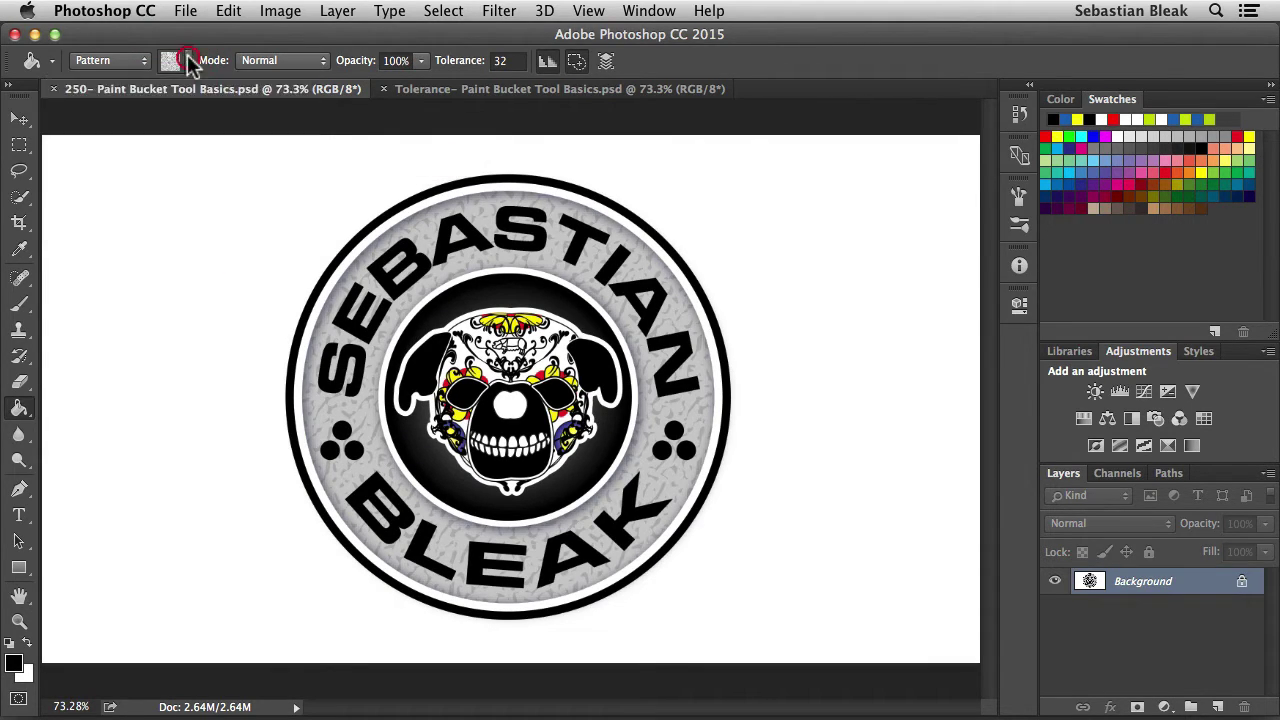
pyautogui.click(199, 251)
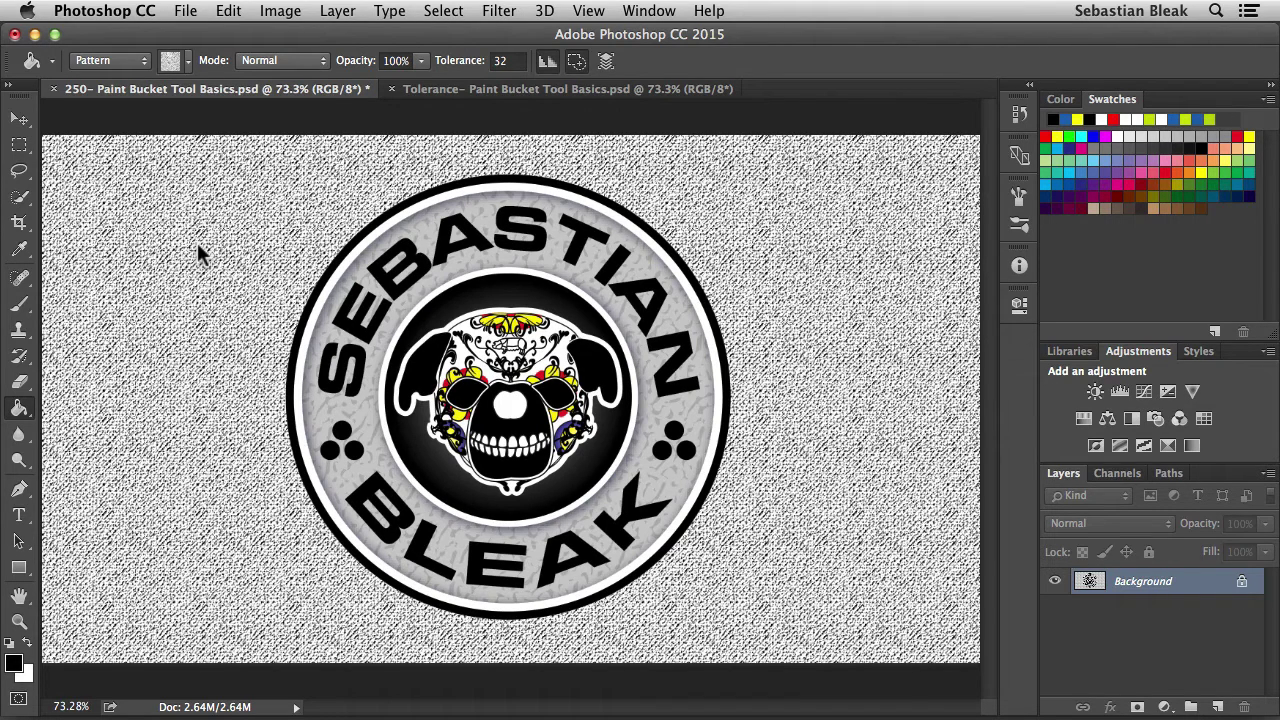
pyautogui.press('super+z')
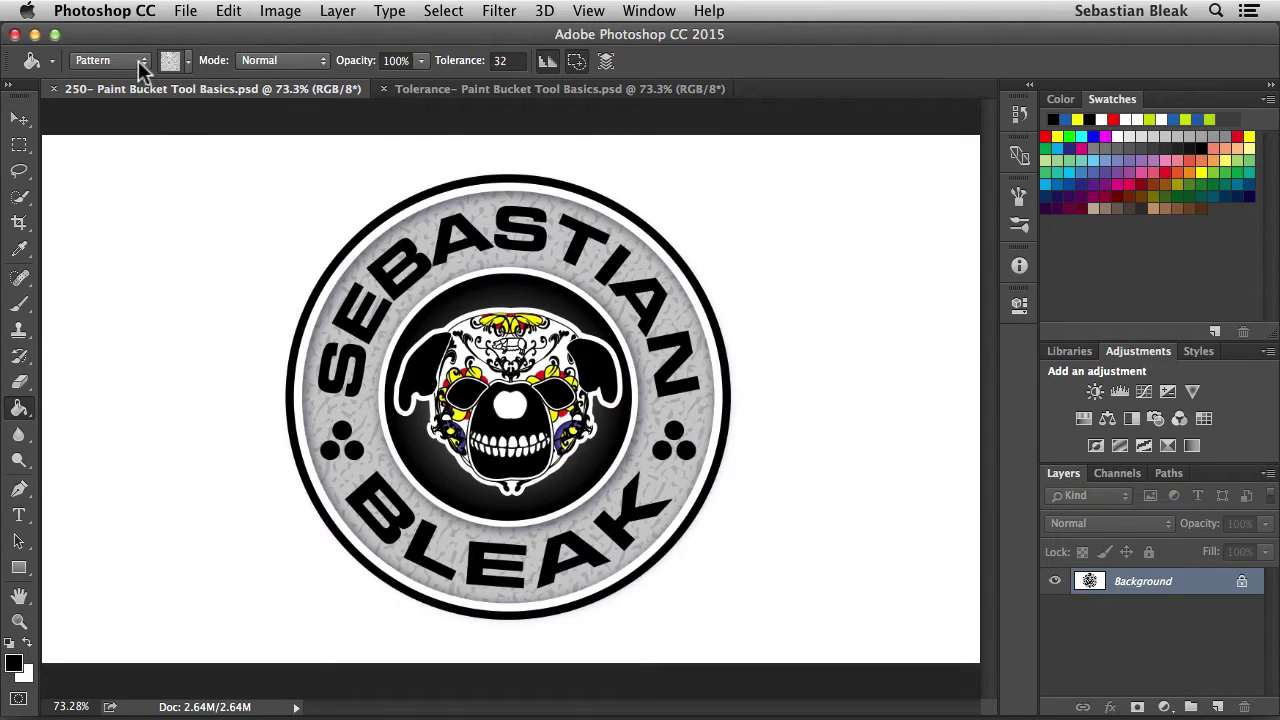
# Switch the fill source back to Foreground and keep the Normal blend mode
pyautogui.click(138, 60)
pyautogui.click(138, 47)
pyautogui.click(322, 61)
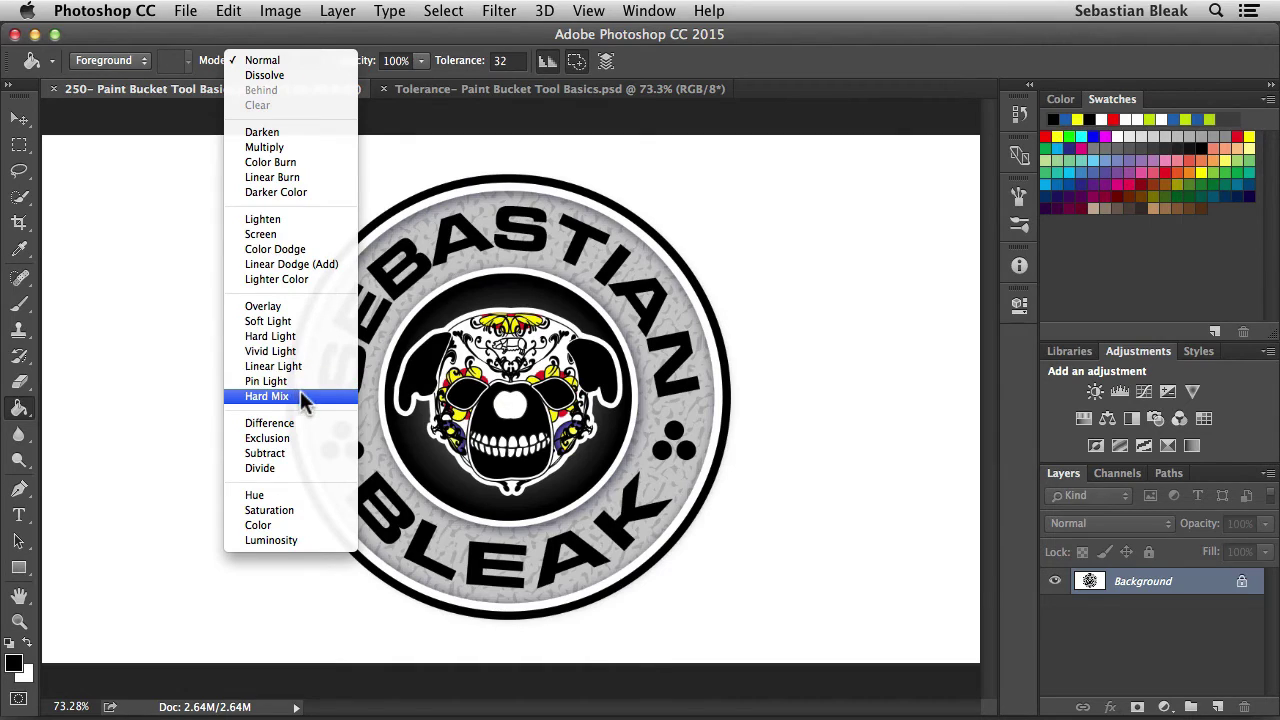
pyautogui.press('Escape')
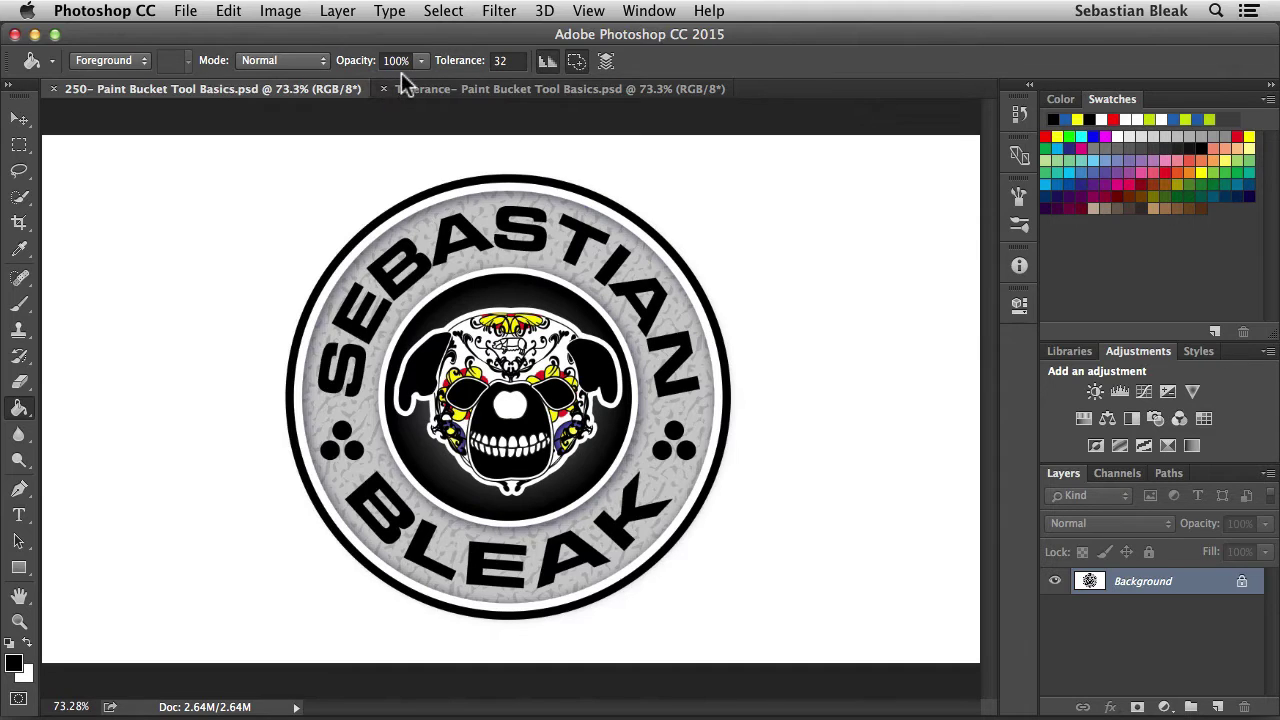
# Undo a black background fill and lower the fill opacity to 19%
pyautogui.click(231, 226)
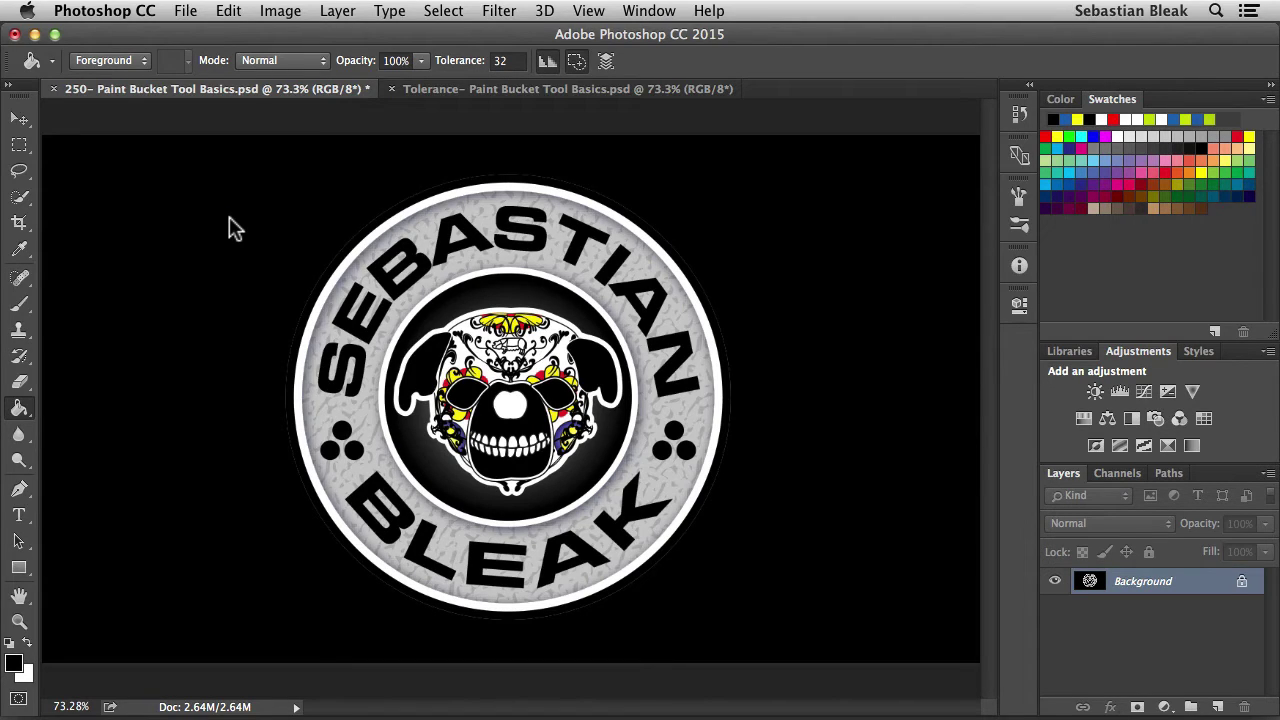
pyautogui.press('super+z')
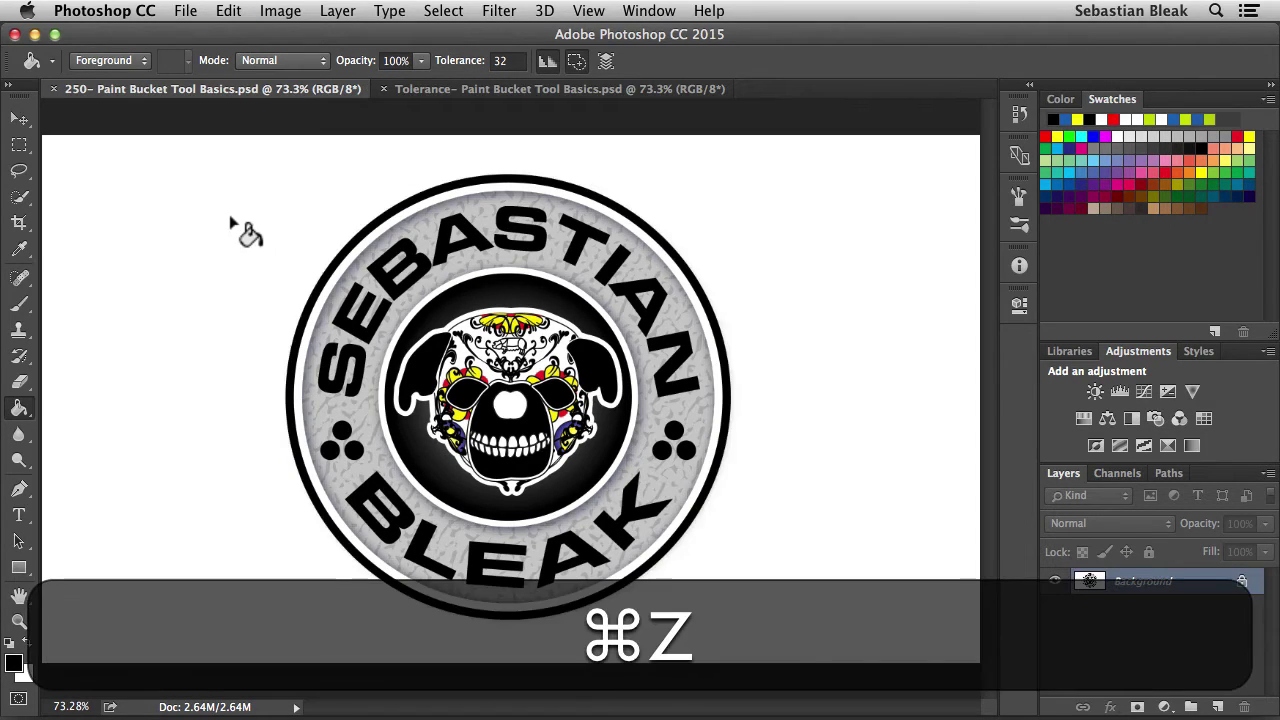
pyautogui.click(395, 60)
pyautogui.moveTo(370, 66); pyautogui.dragTo(290, 62)
# Try three 19% grey fills on the background, then step back to remove them
pyautogui.click(228, 203)
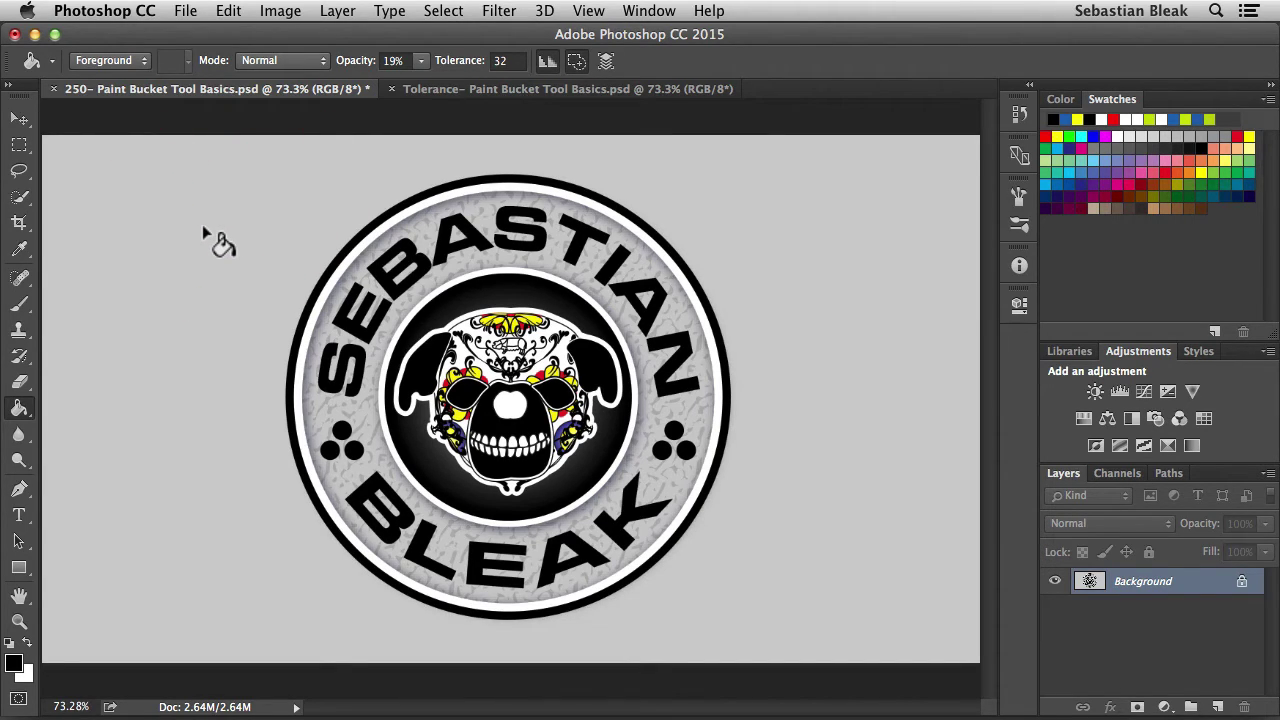
pyautogui.click(203, 229)
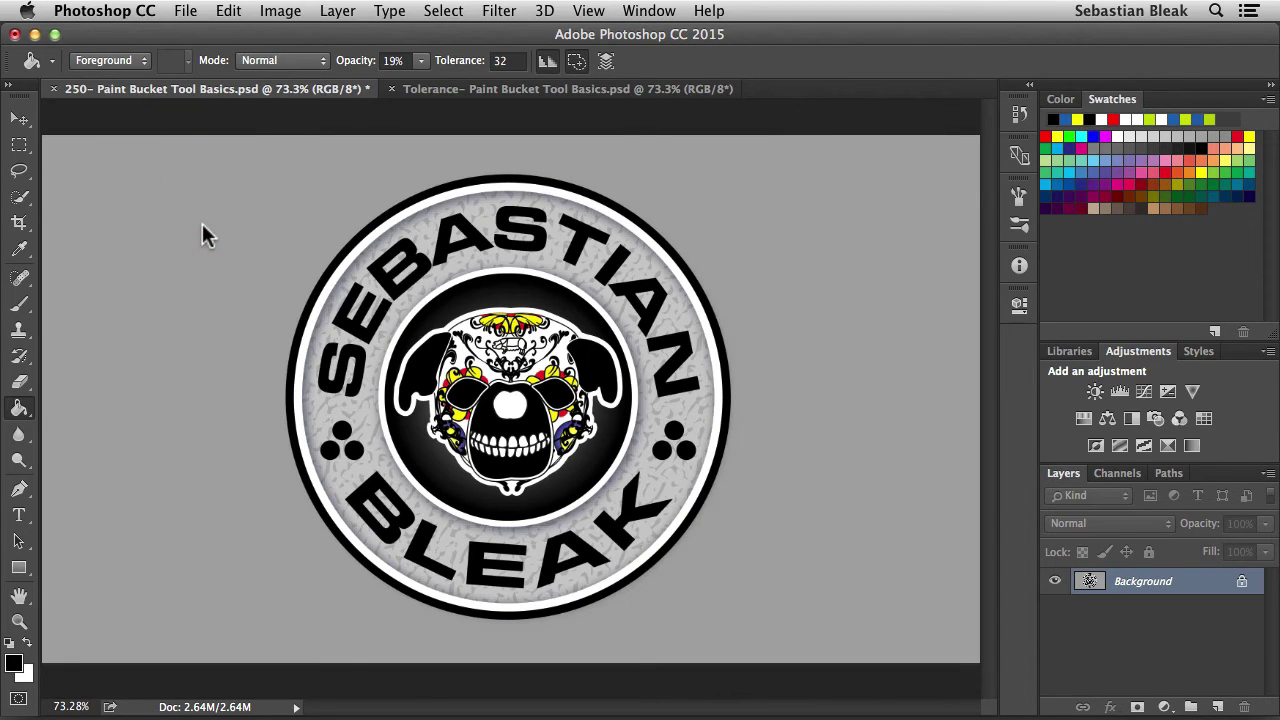
pyautogui.click(202, 228)
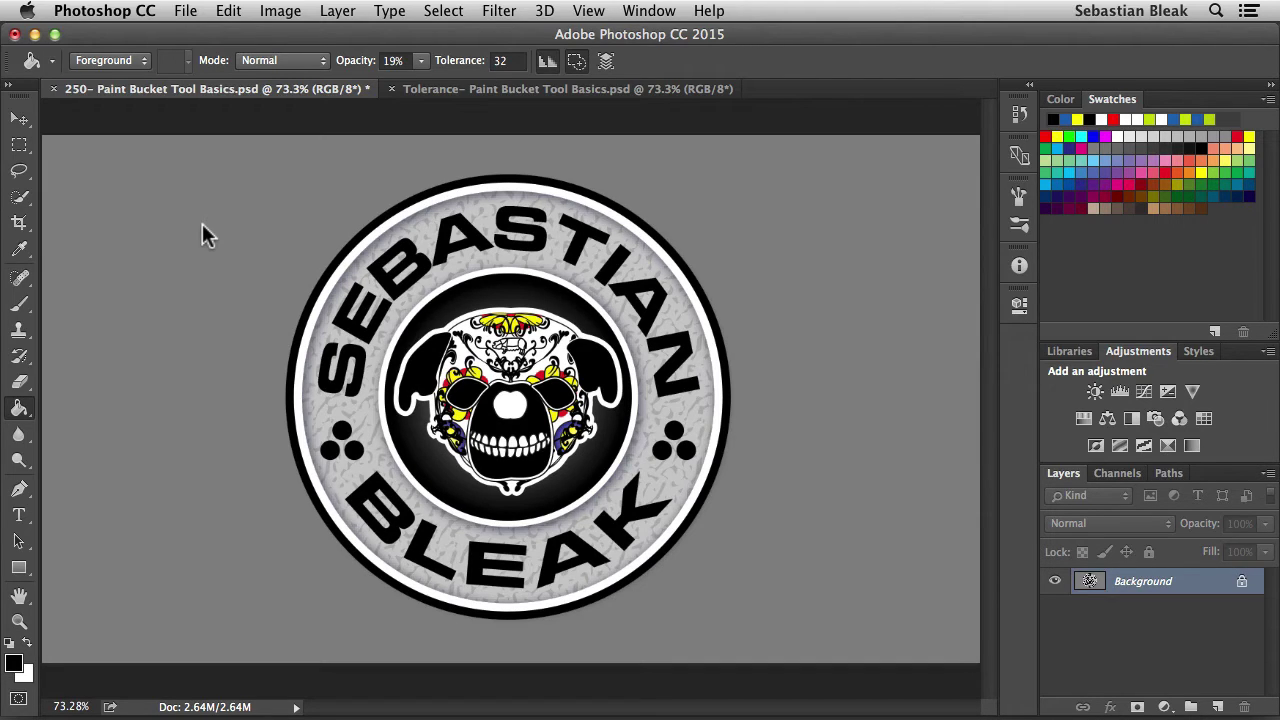
pyautogui.hotkey('ctrl', 'alt', 'z')
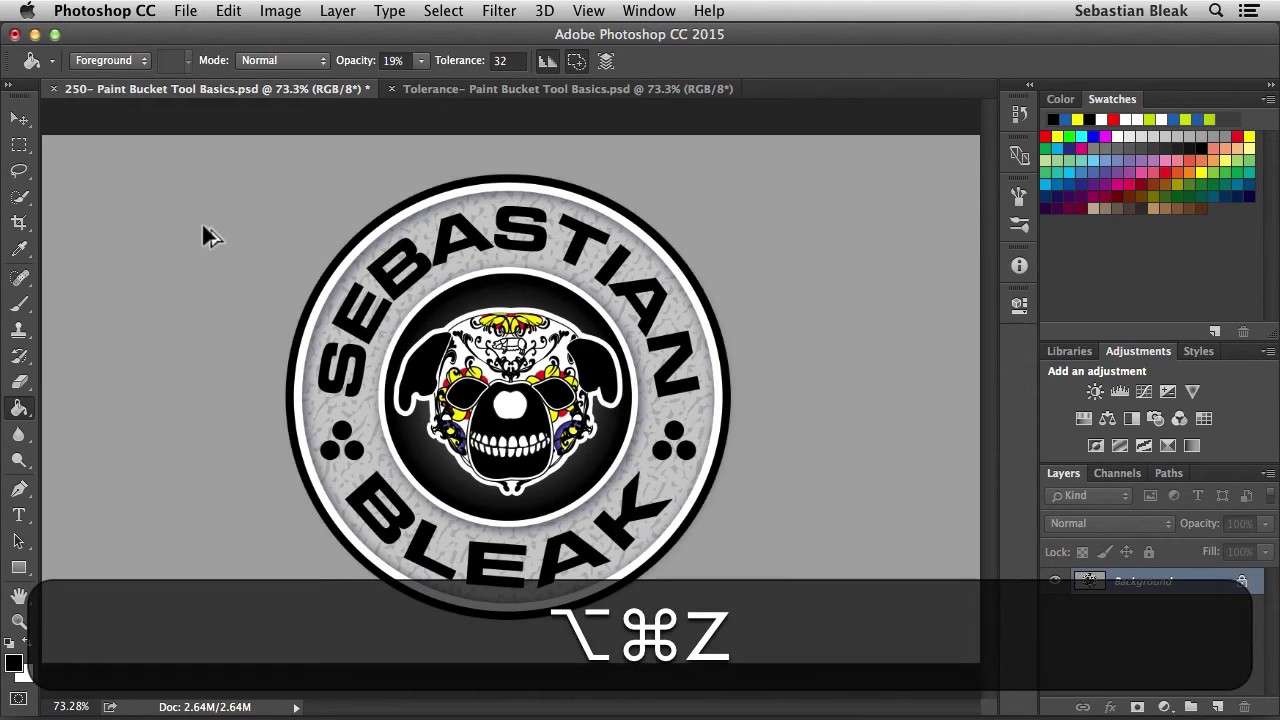
pyautogui.hotkey('ctrl', 'alt', 'z')
pyautogui.hotkey('ctrl', 'alt', 'z')
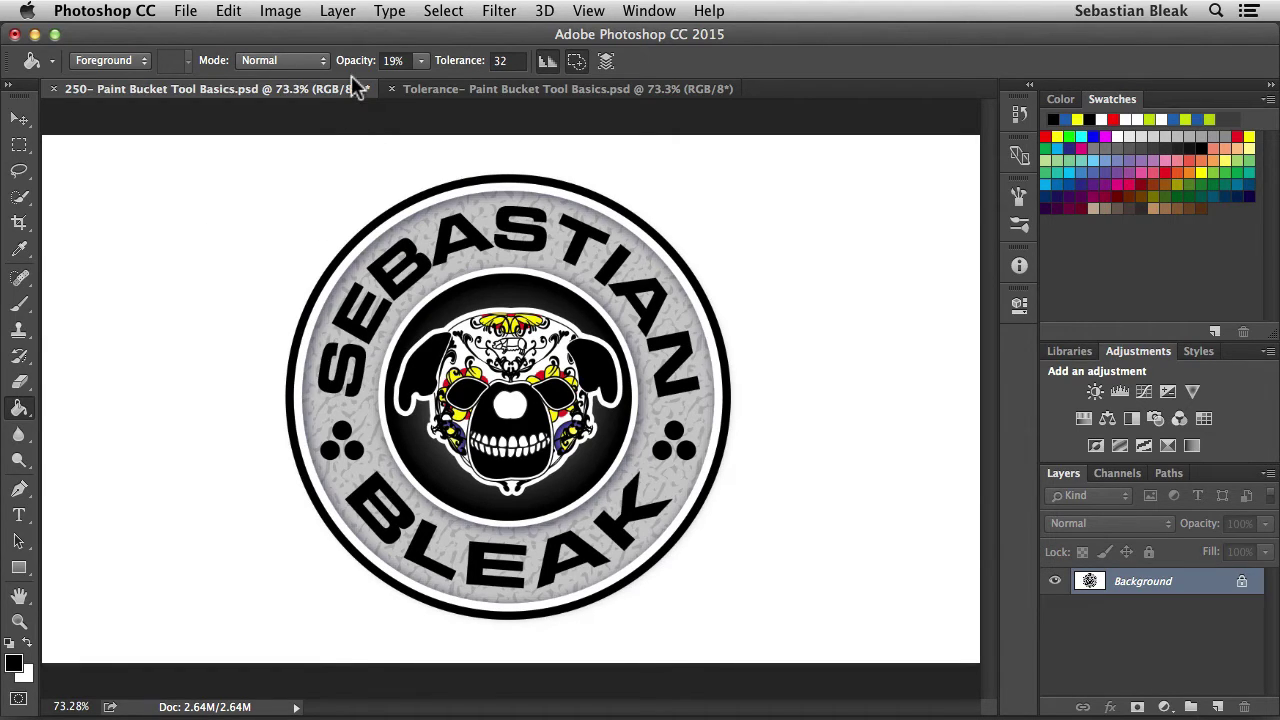
# Restore 100% opacity and cycle blend modes through Luminosity and Multiply back to Normal
pyautogui.moveTo(357, 70); pyautogui.dragTo(445, 88)
pyautogui.press('alt')
pyautogui.press('shift')
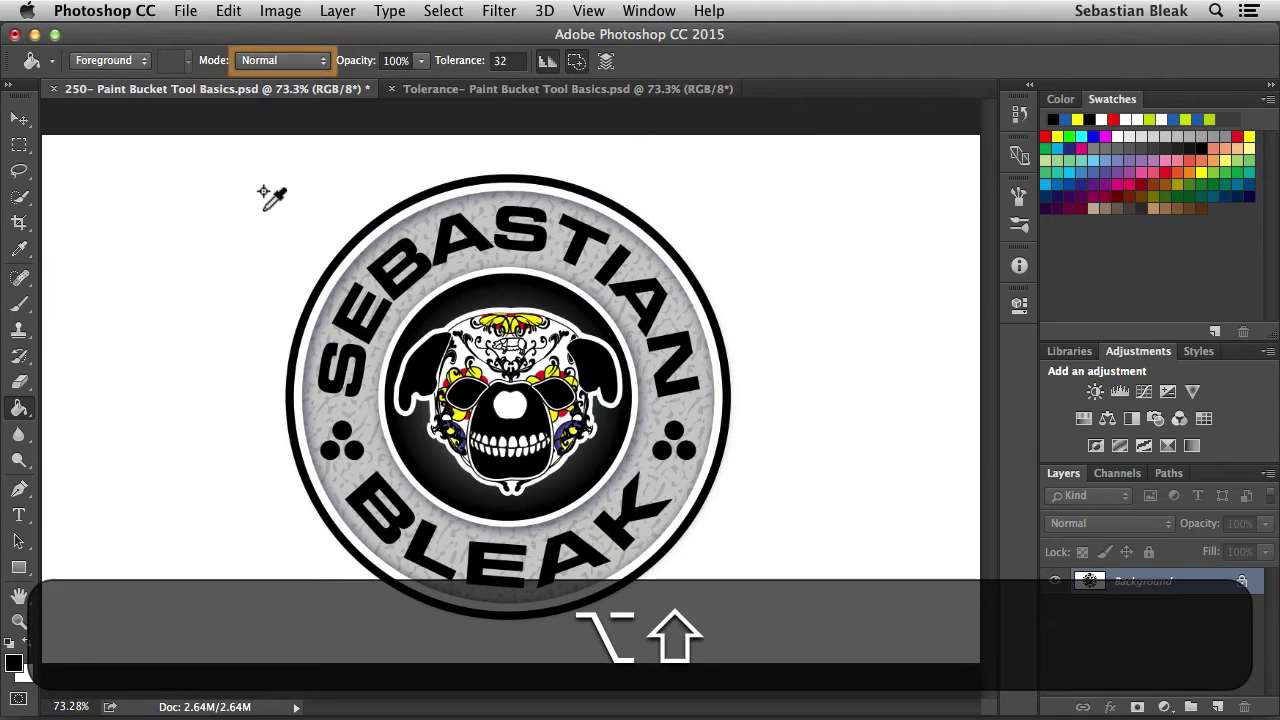
pyautogui.hotkey('alt', 'shift', '-')
pyautogui.hotkey('alt', 'shift', '+')
pyautogui.hotkey('alt', 'shift', '-')
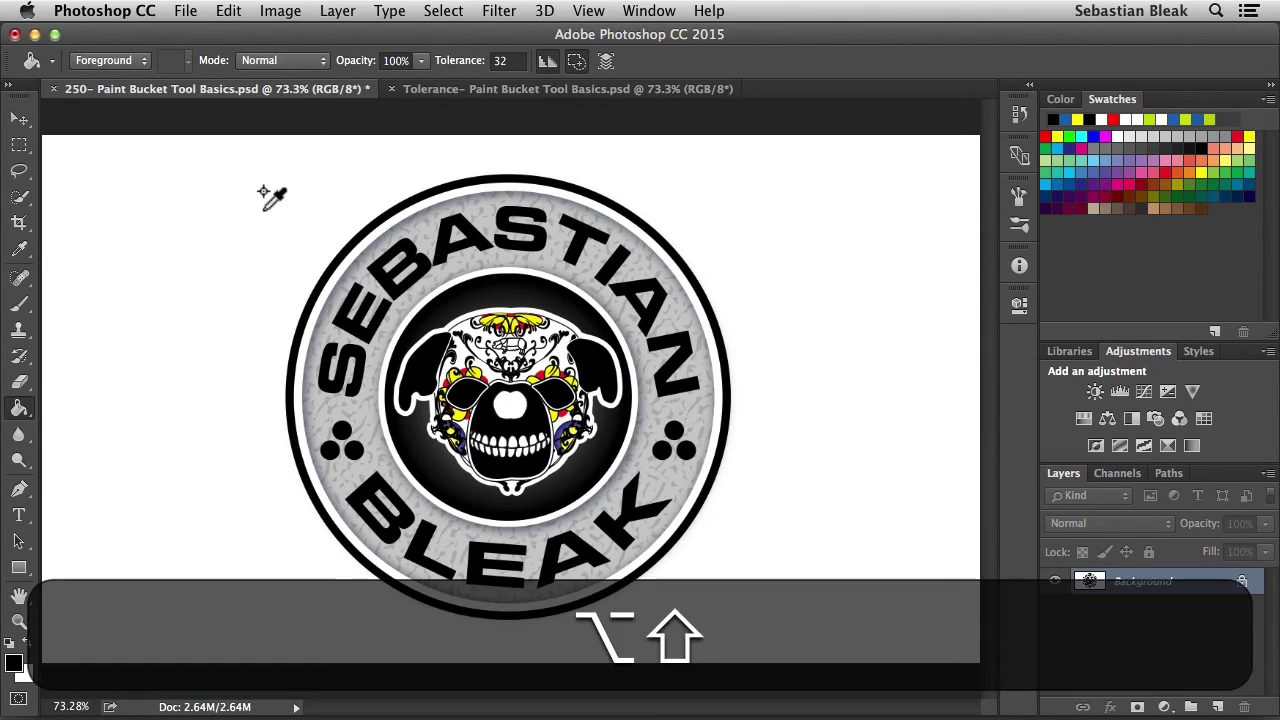
pyautogui.hotkey('alt', 'shift', 'm')
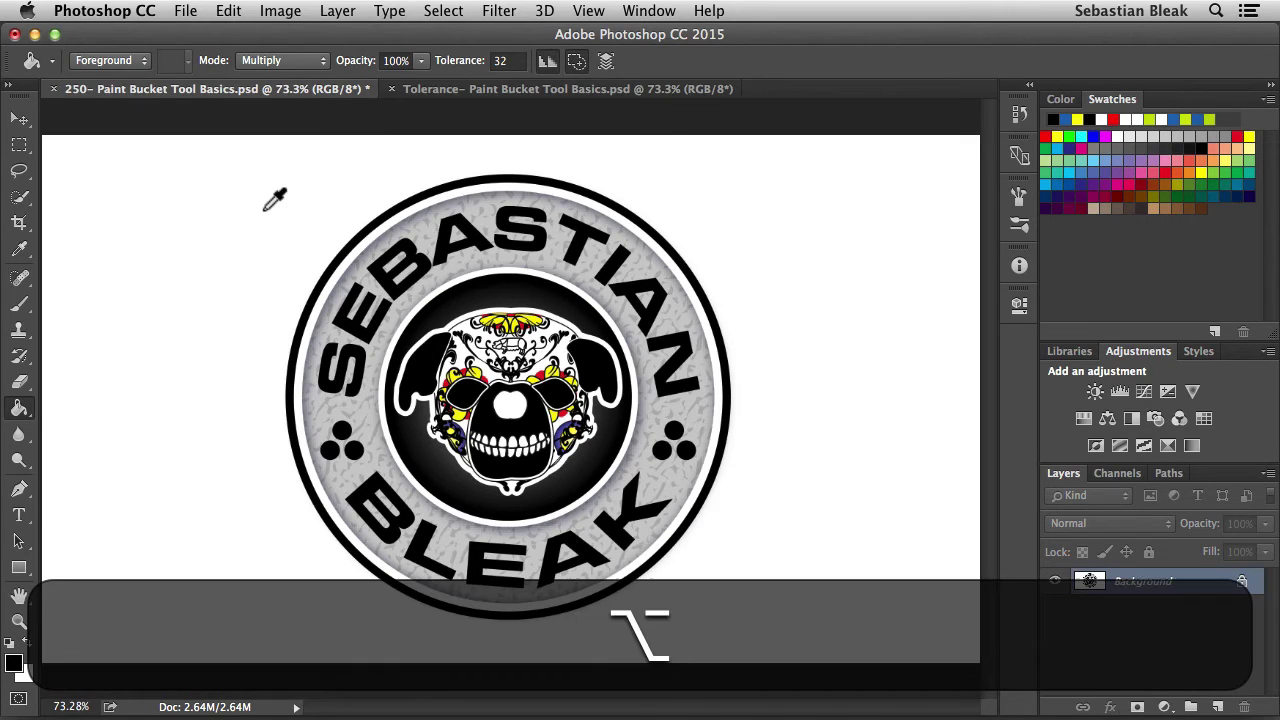
pyautogui.hotkey('alt', 'shift', 'n')
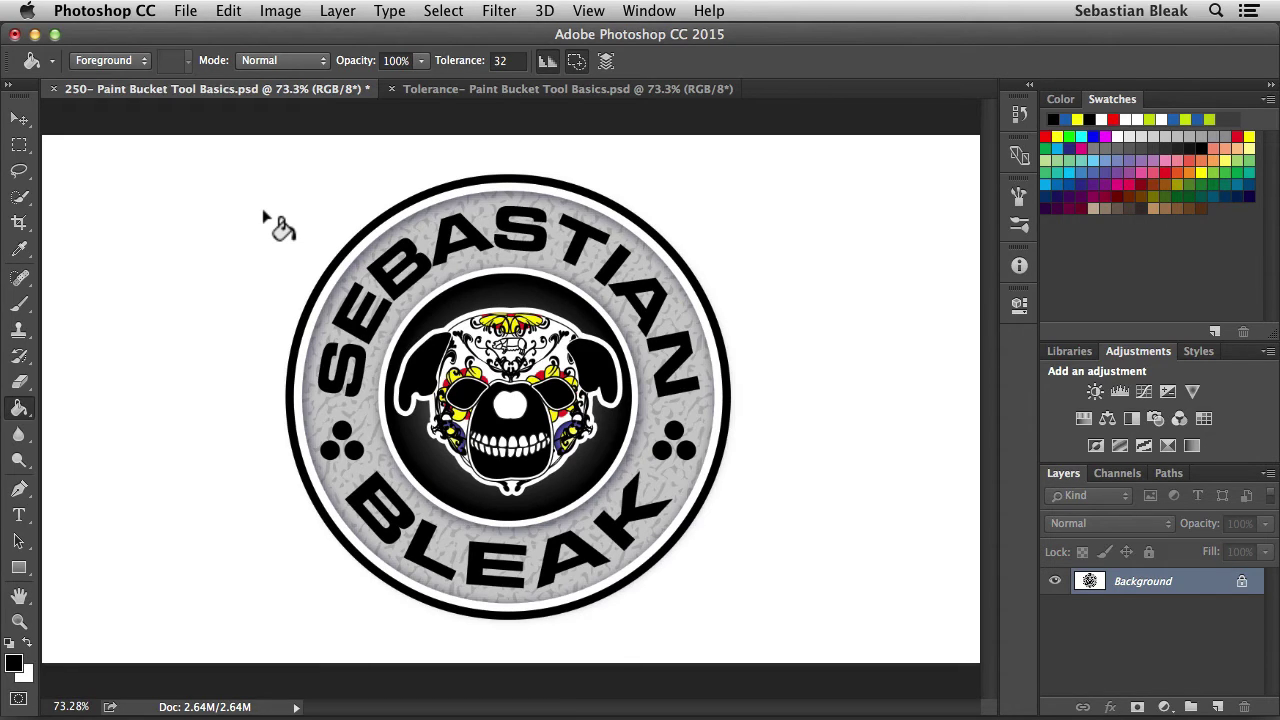
# Set opacity with number keys to 50%, then 33%, then back to 100%
pyautogui.press('5')
pyautogui.press('3')
pyautogui.press('3')
pyautogui.press('0')
# Select the Tolerance field and switch to the 'Tolerance- Paint Bucket Tool Basics.psd' gradient document
pyautogui.click(512, 61)
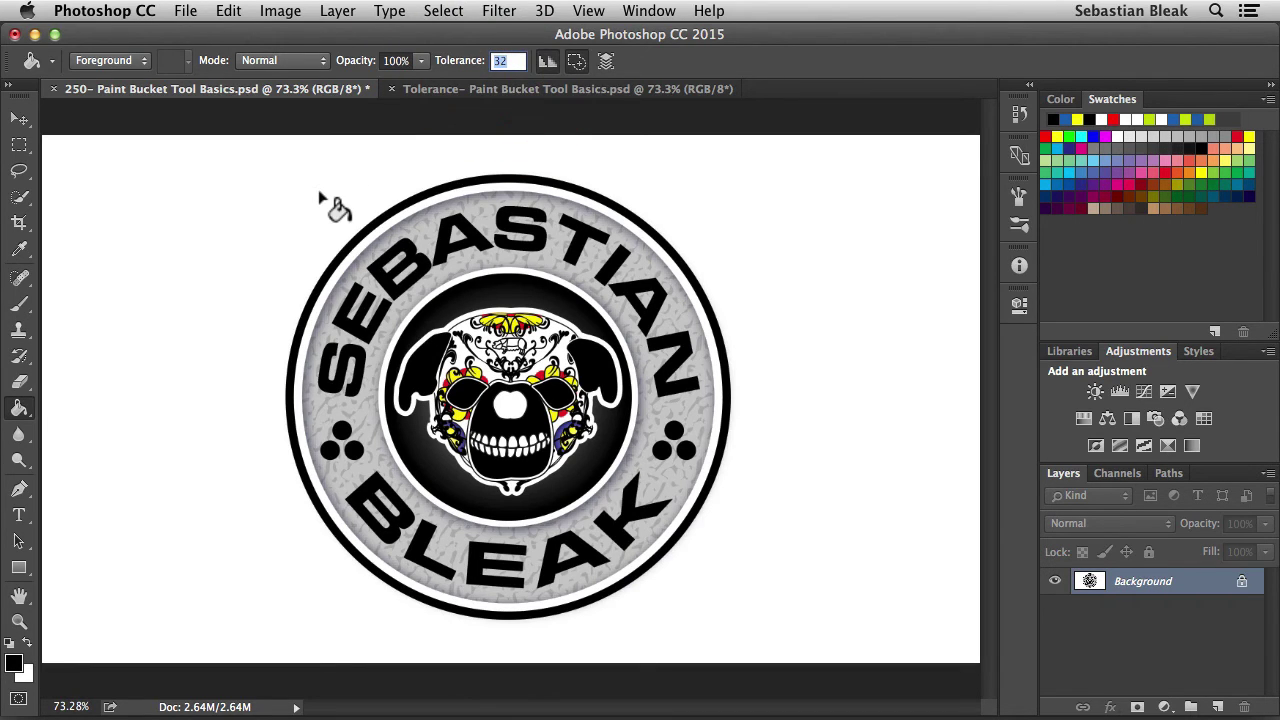
pyautogui.click(461, 88)
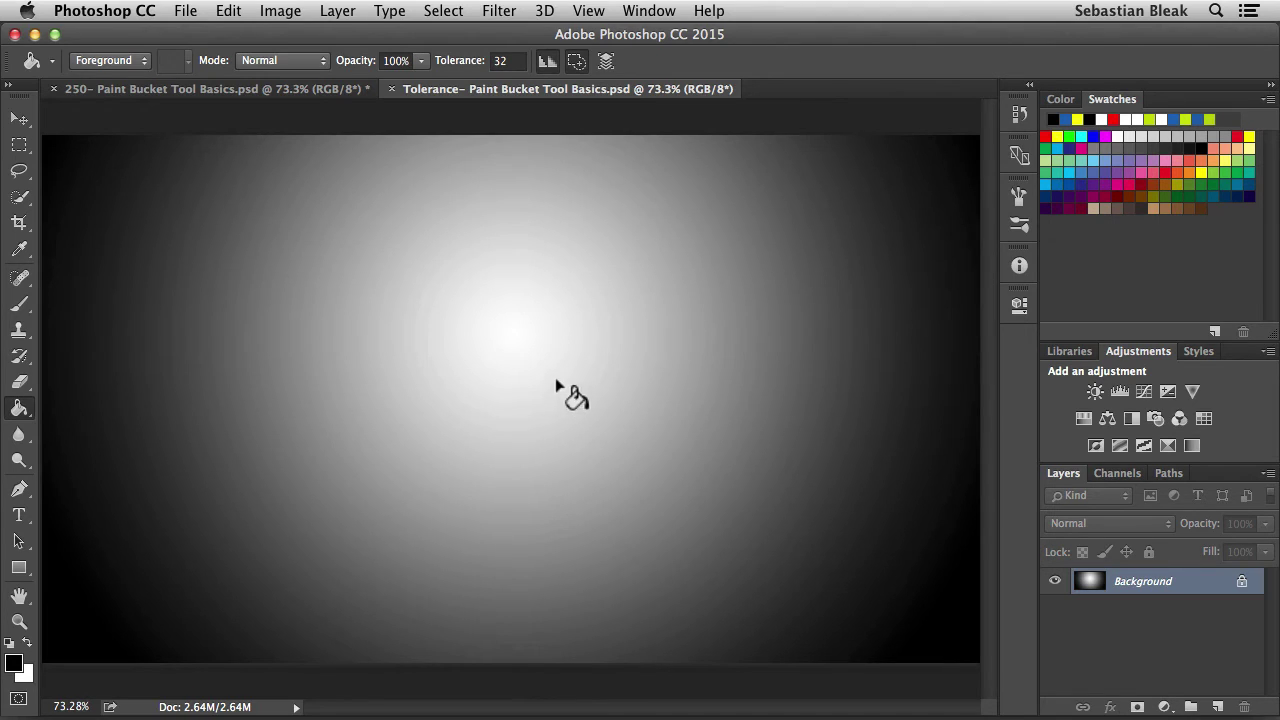
pyautogui.click(514, 339)
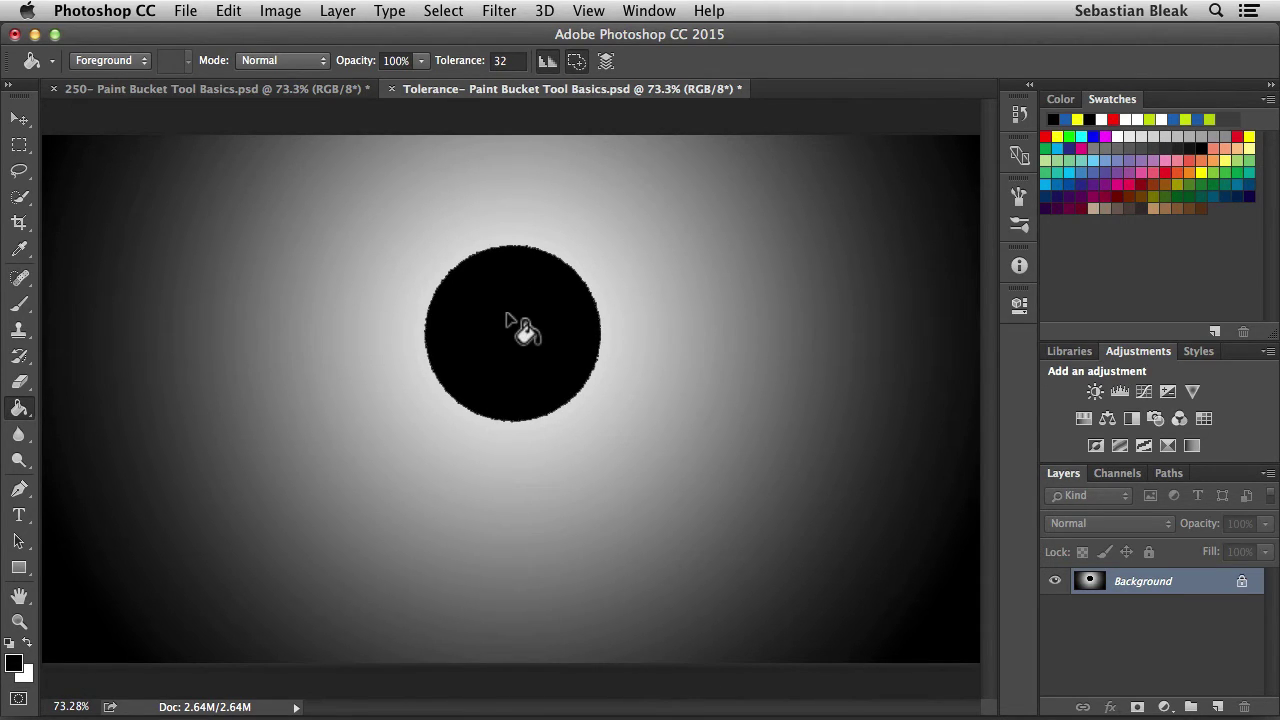
# Compare black fills at the gradient centre with tolerance 139, then tolerance 17
pyautogui.press('super+z')
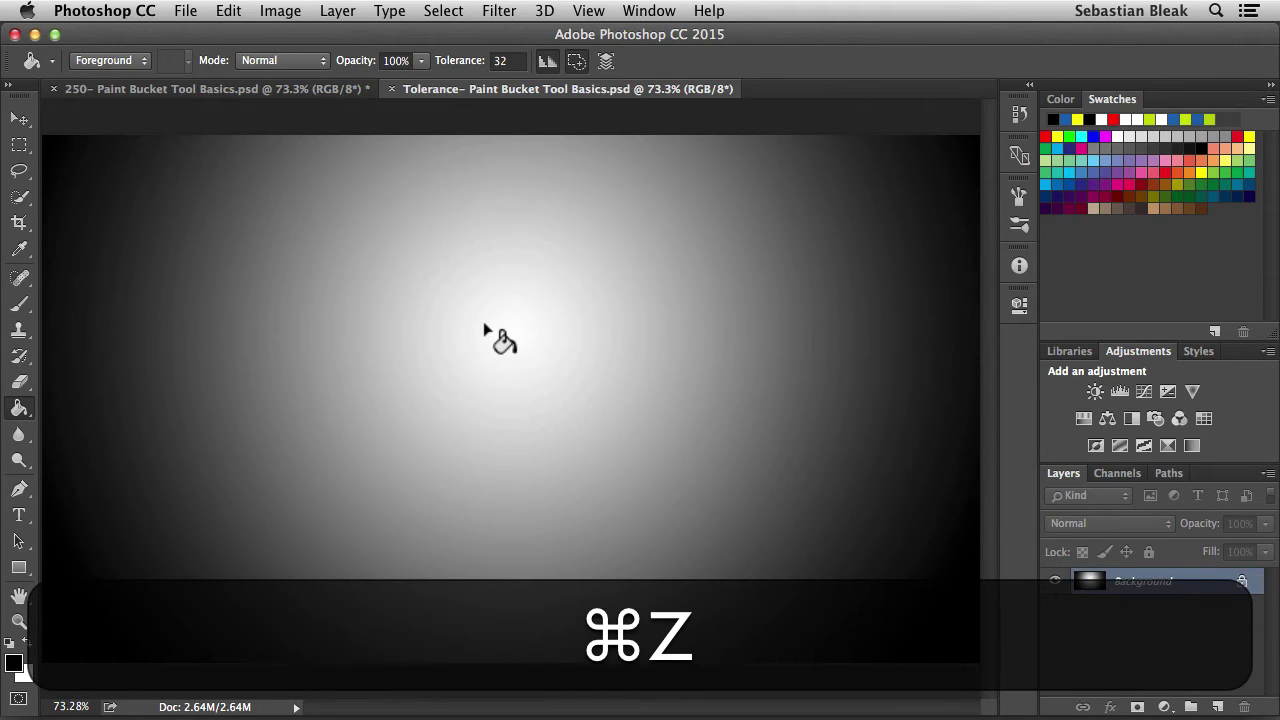
pyautogui.moveTo(447, 66); pyautogui.dragTo(558, 64)
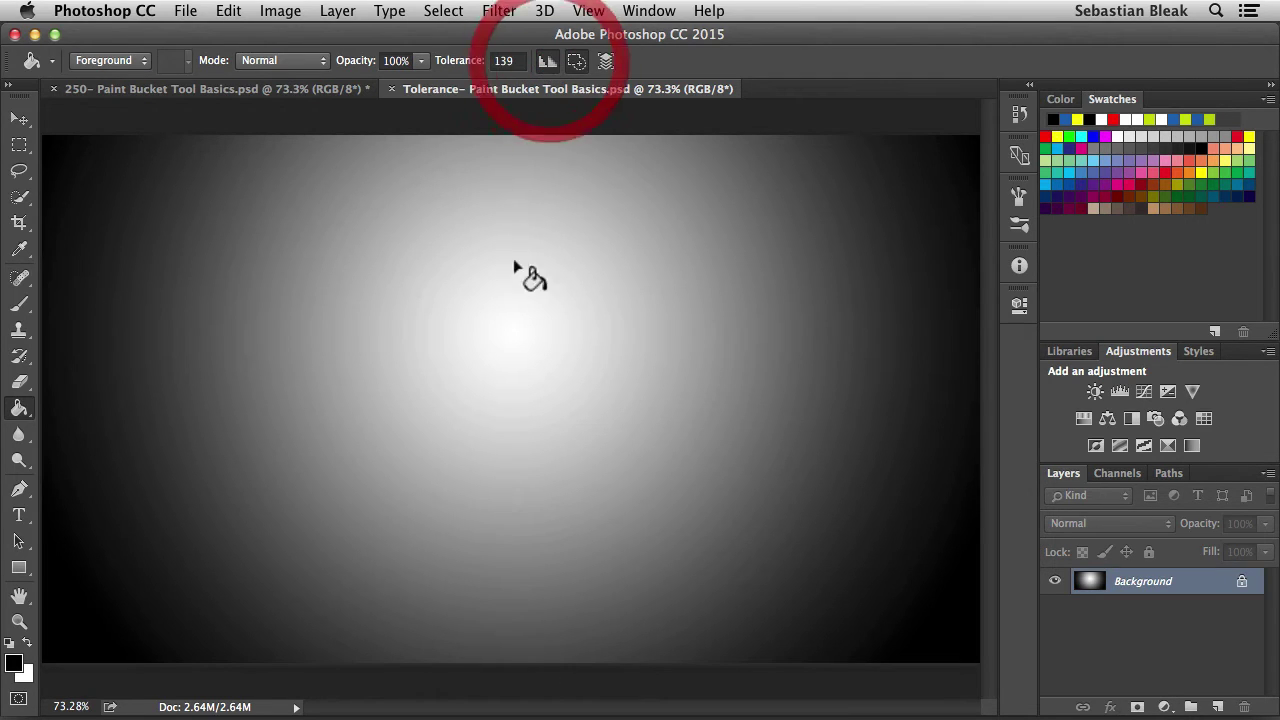
pyautogui.click(501, 338)
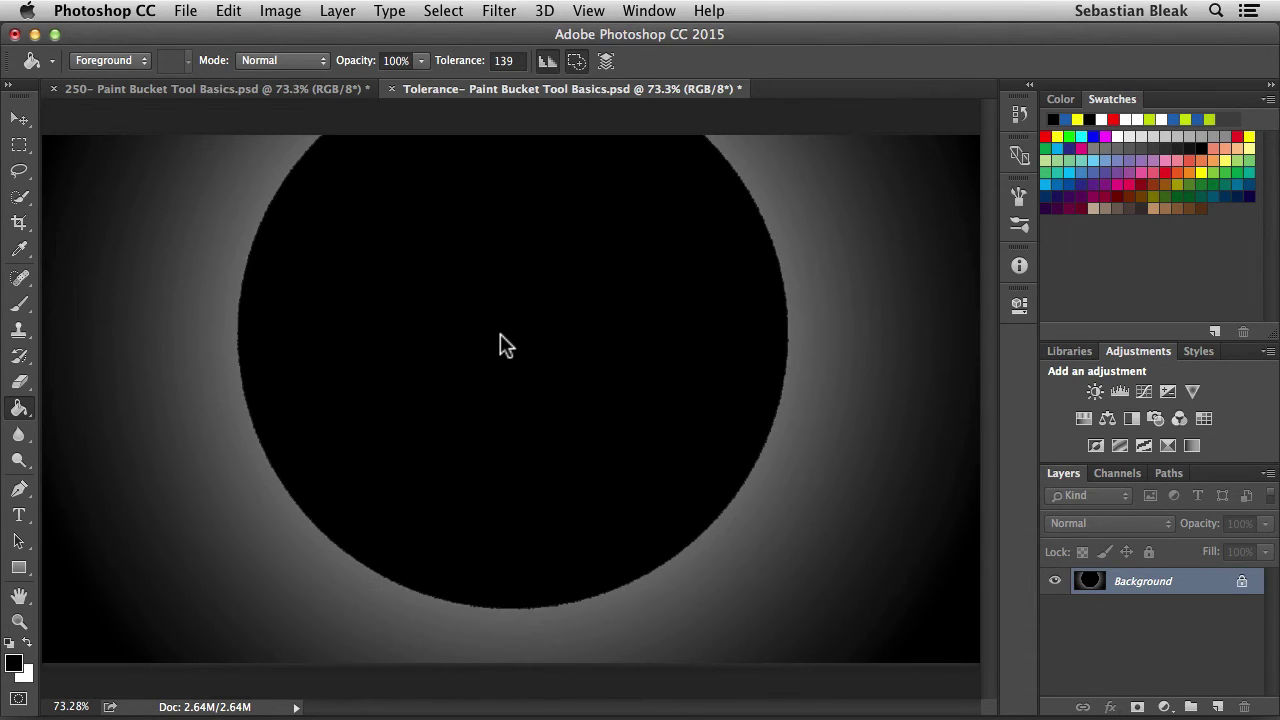
pyautogui.press('super+z')
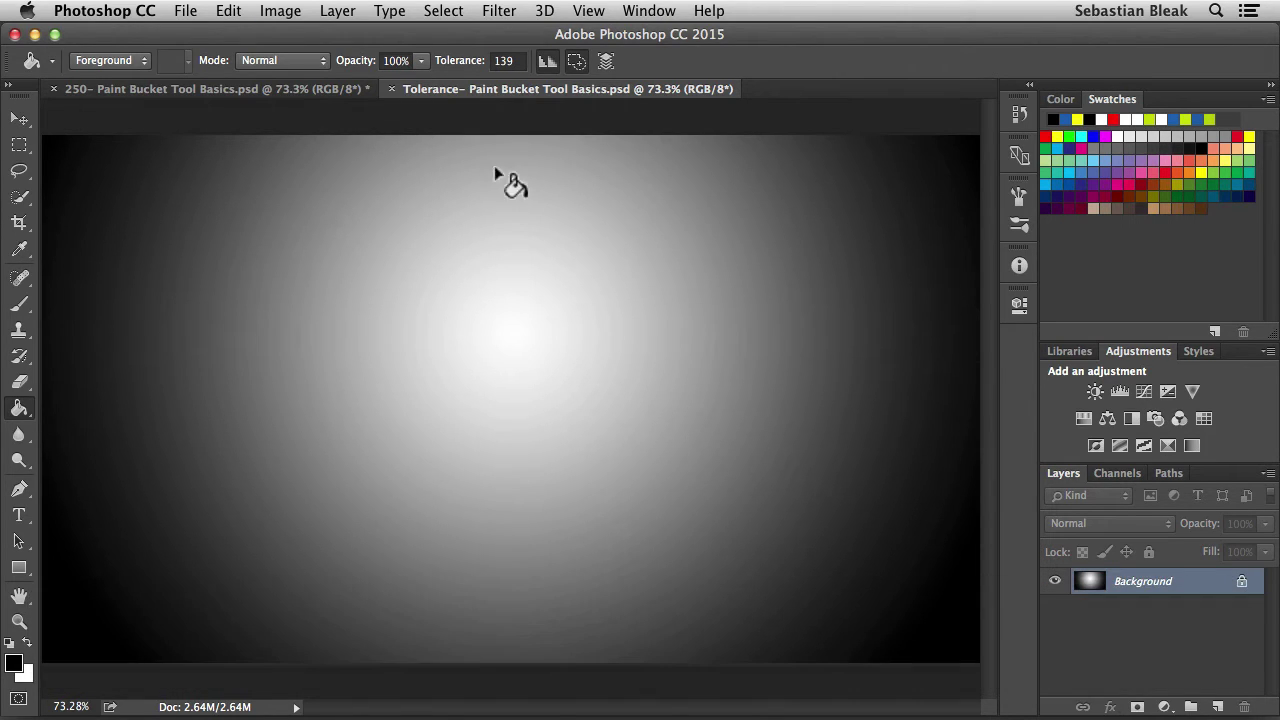
pyautogui.moveTo(462, 60); pyautogui.dragTo(350, 68)
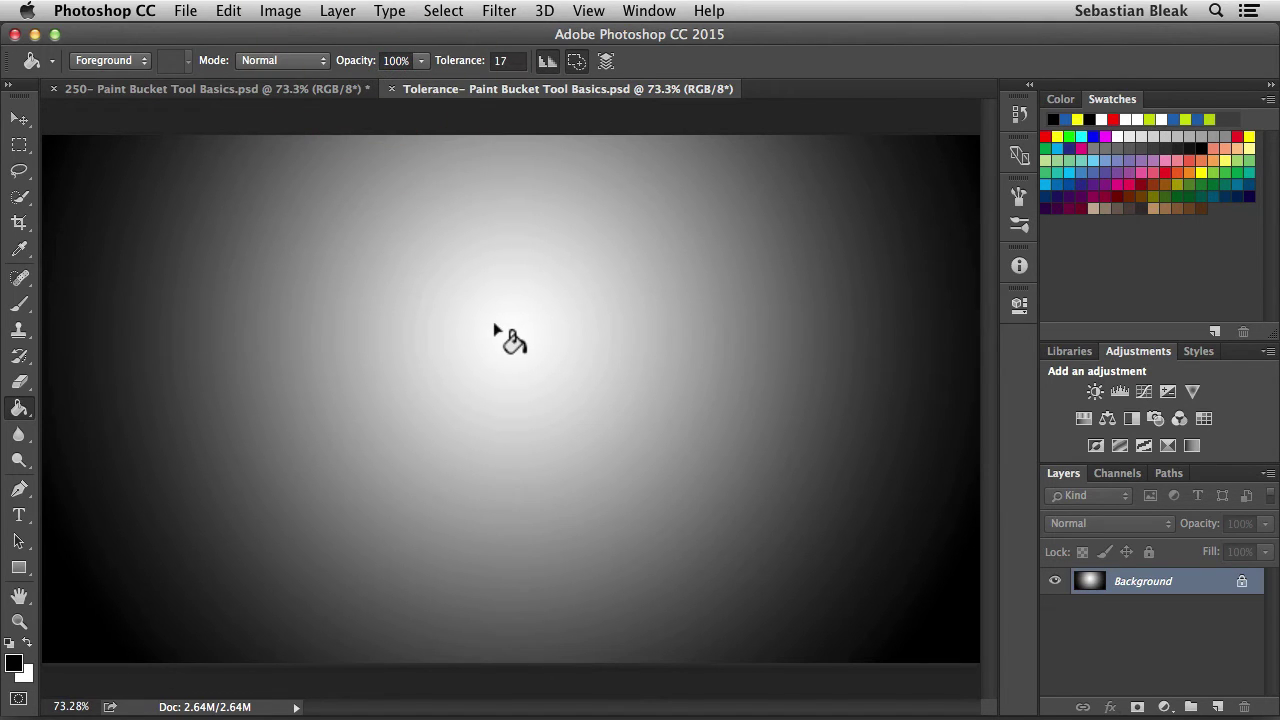
pyautogui.click(494, 328)
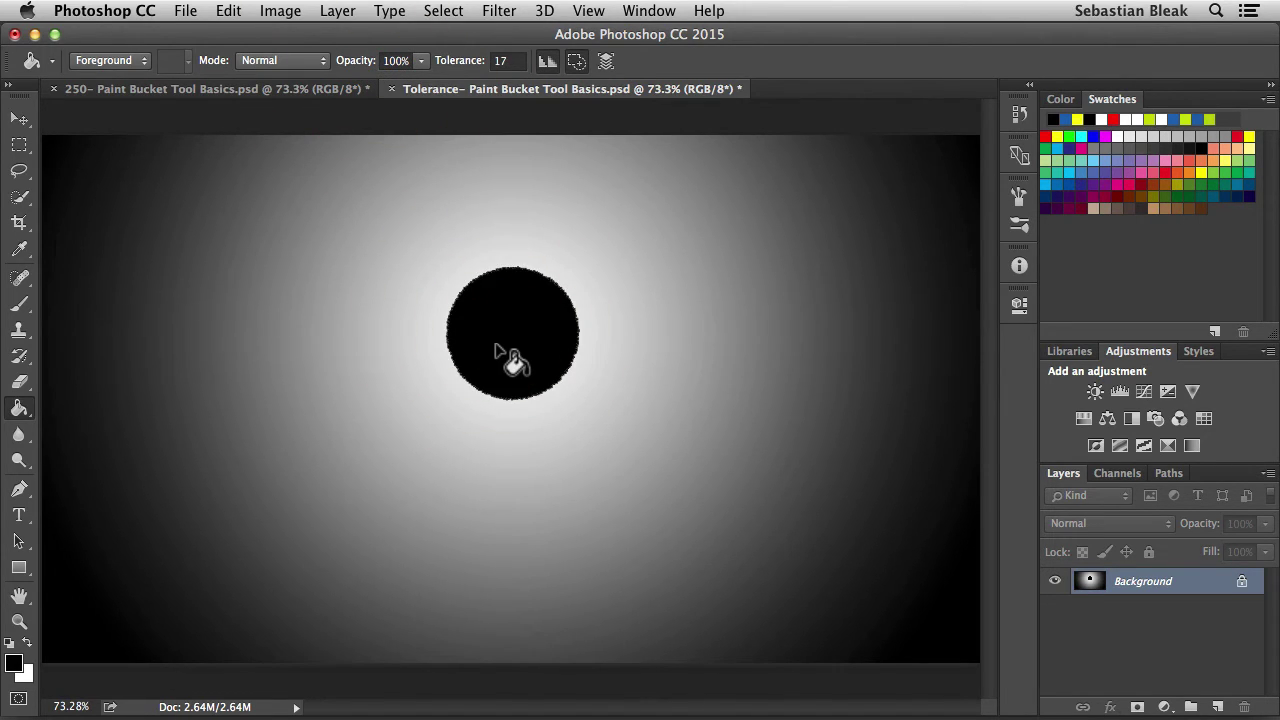
# Raise tolerance to 51, test-fill the gradient centre, inspect its edge zoomed in, then undo
pyautogui.press('super+z')
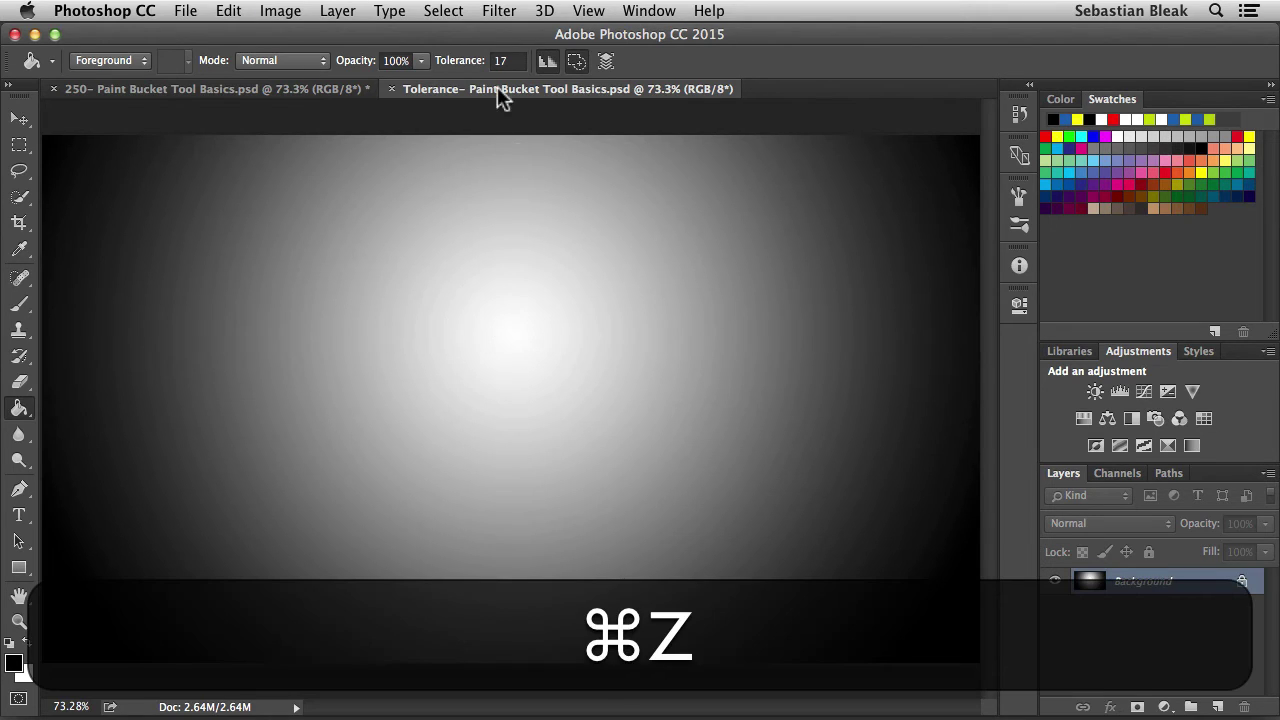
pyautogui.moveTo(466, 70); pyautogui.dragTo(506, 62)
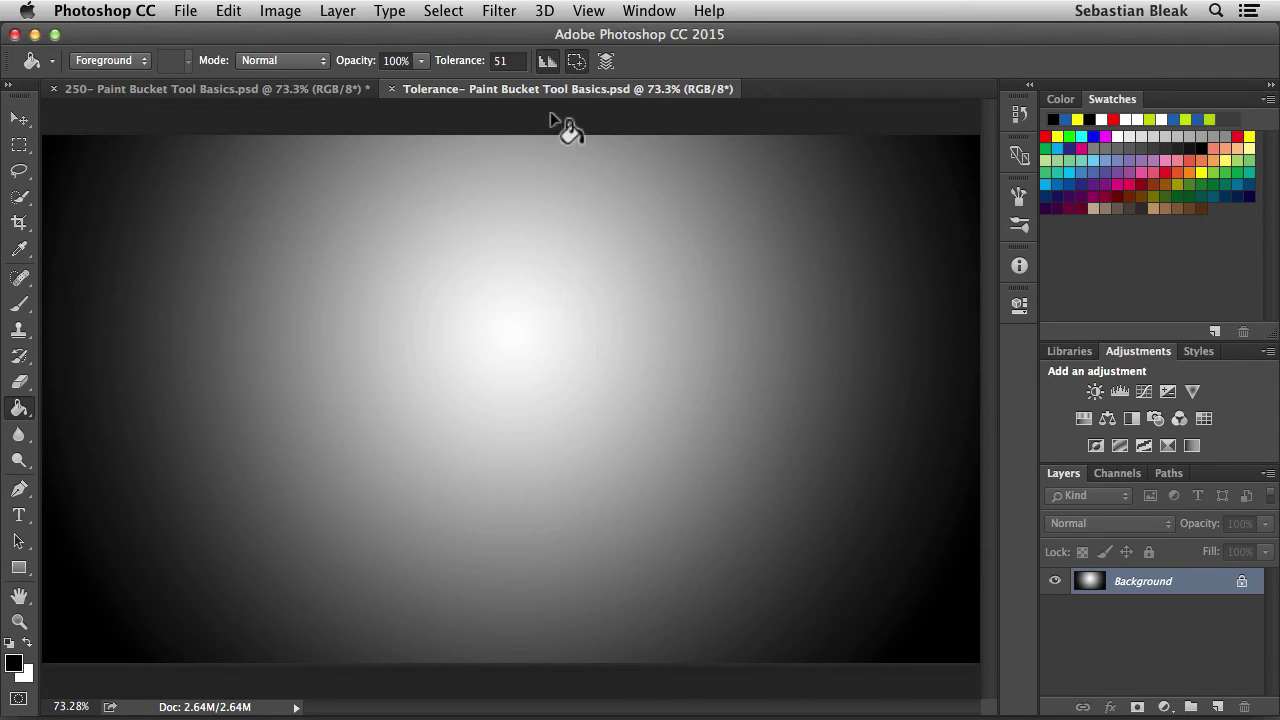
pyautogui.click(503, 319)
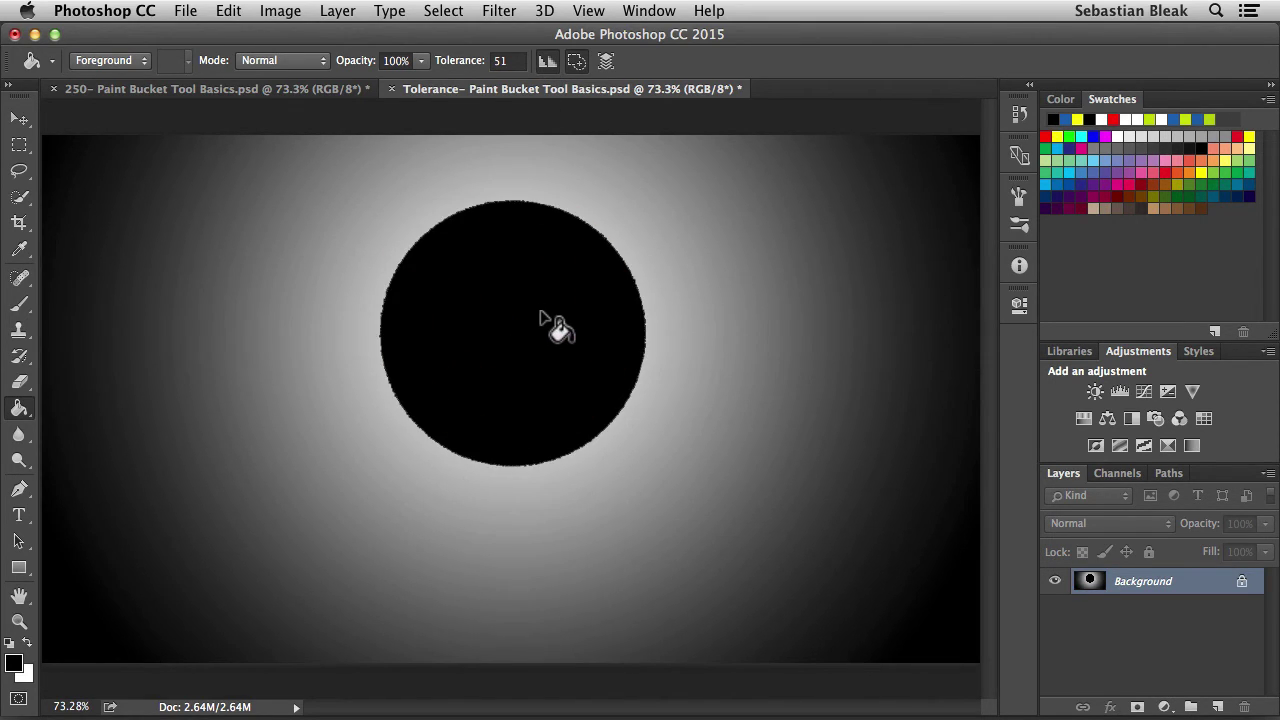
pyautogui.press('super+space')
pyautogui.moveTo(562, 249)
pyautogui.mouseDown()
pyautogui.moveTo(674, 183)
pyautogui.moveTo(660, 242)
pyautogui.mouseUp()
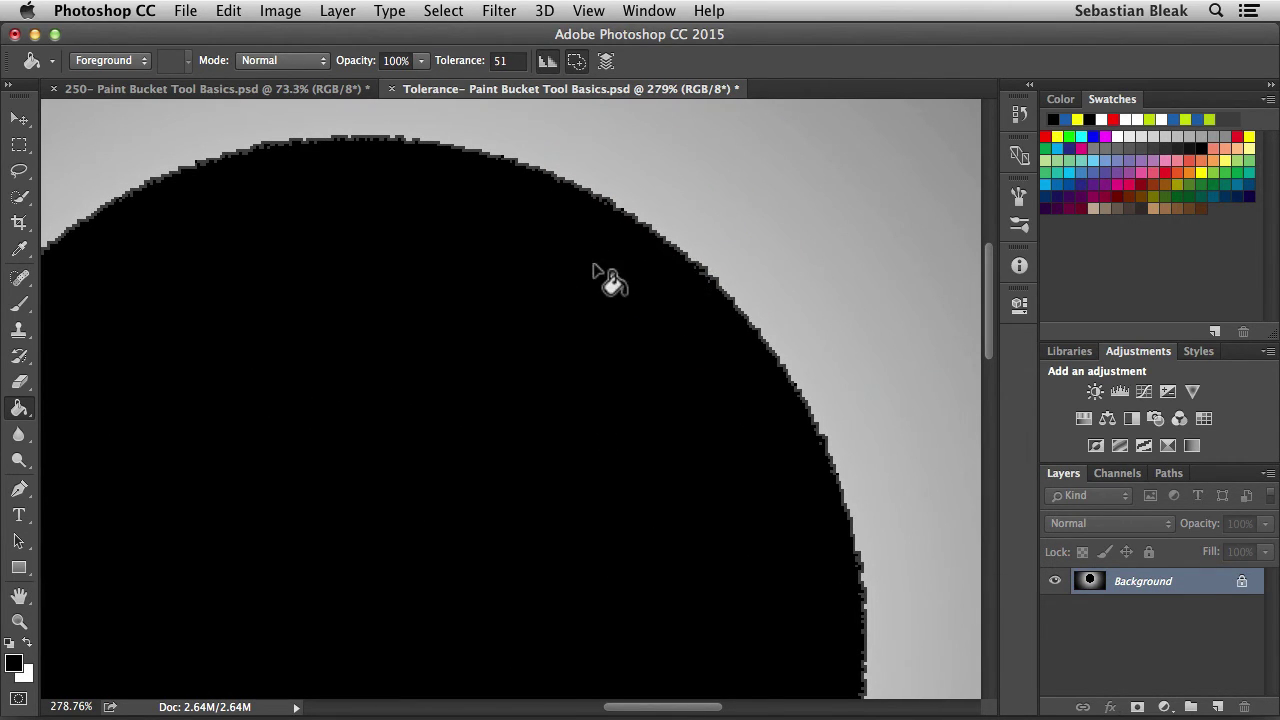
pyautogui.press('super')
pyautogui.press('super+0')
pyautogui.press('super+z')
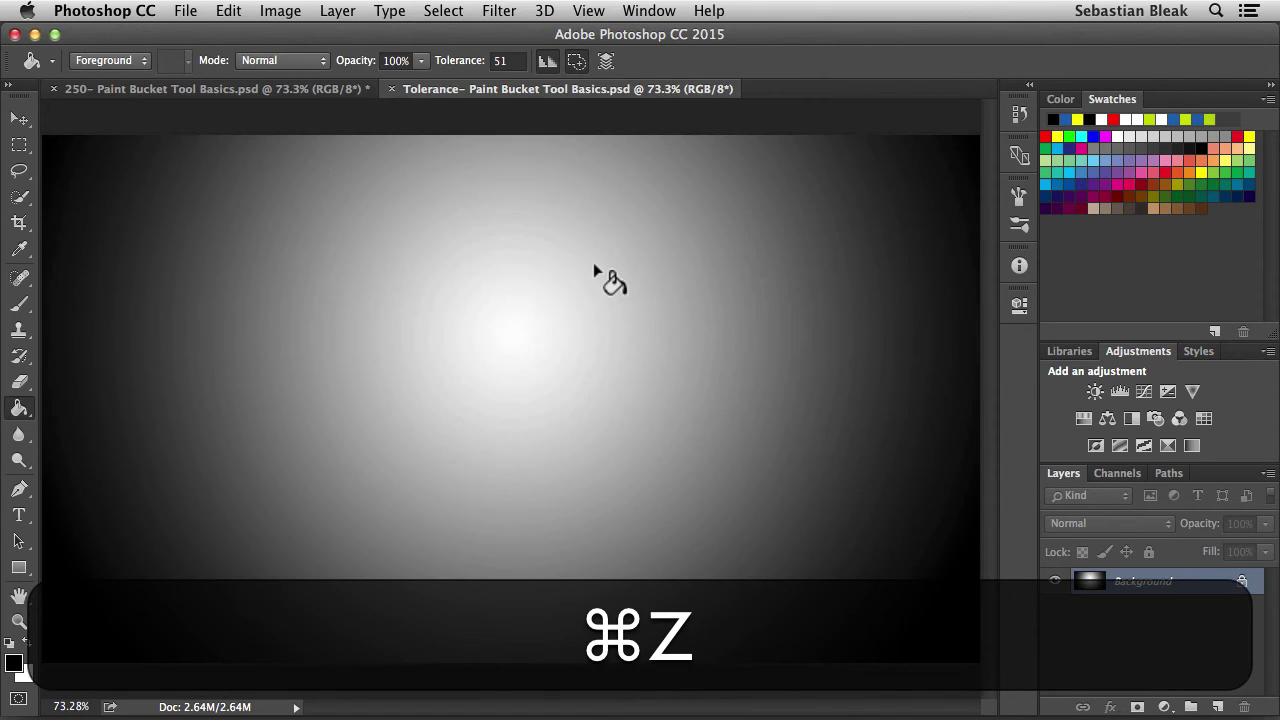
# Toggle Anti-alias, refill the centre black, and zoom in on the stepped edge
pyautogui.click(542, 62)
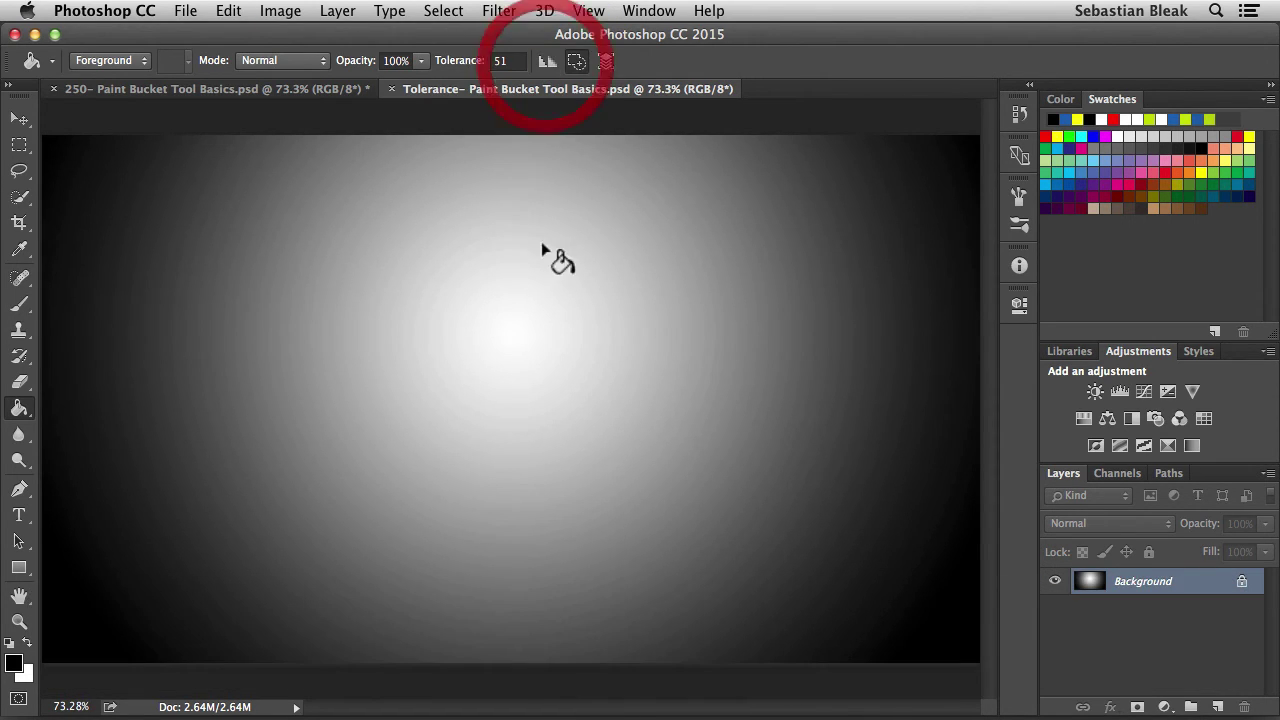
pyautogui.click(517, 336)
pyautogui.press('alt+super+space')
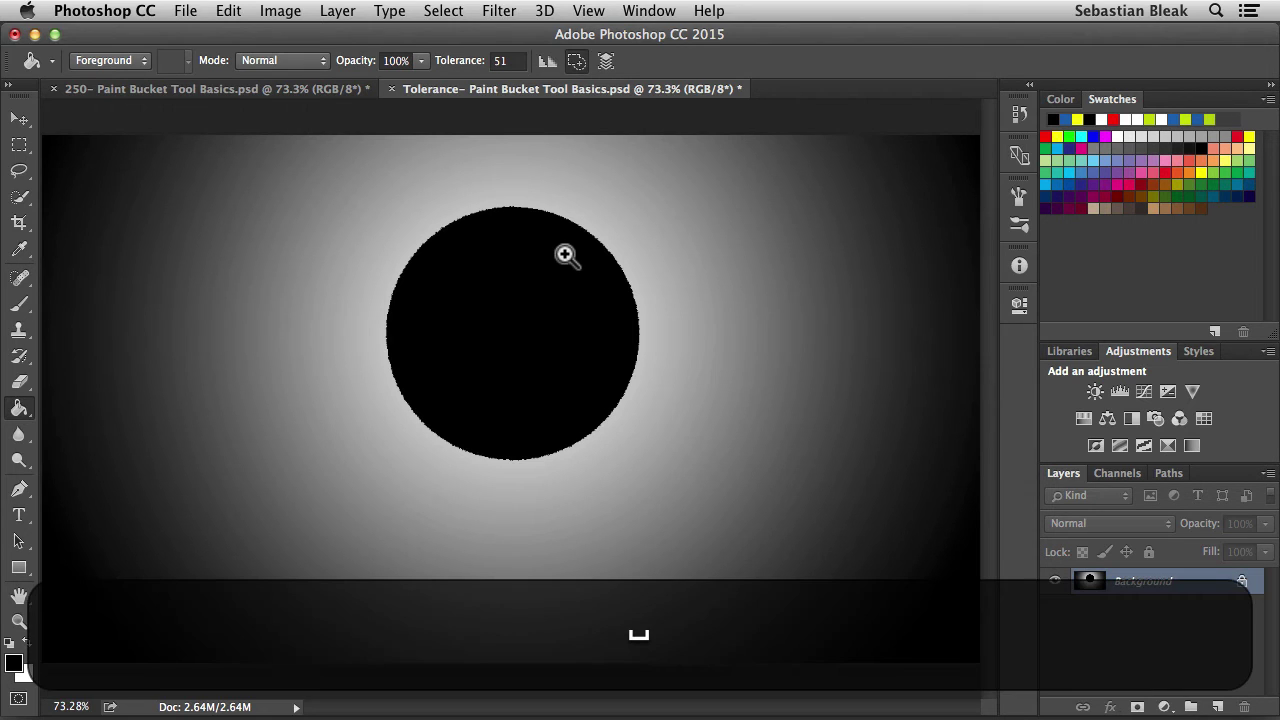
pyautogui.moveTo(581, 240); pyautogui.dragTo(702, 206)
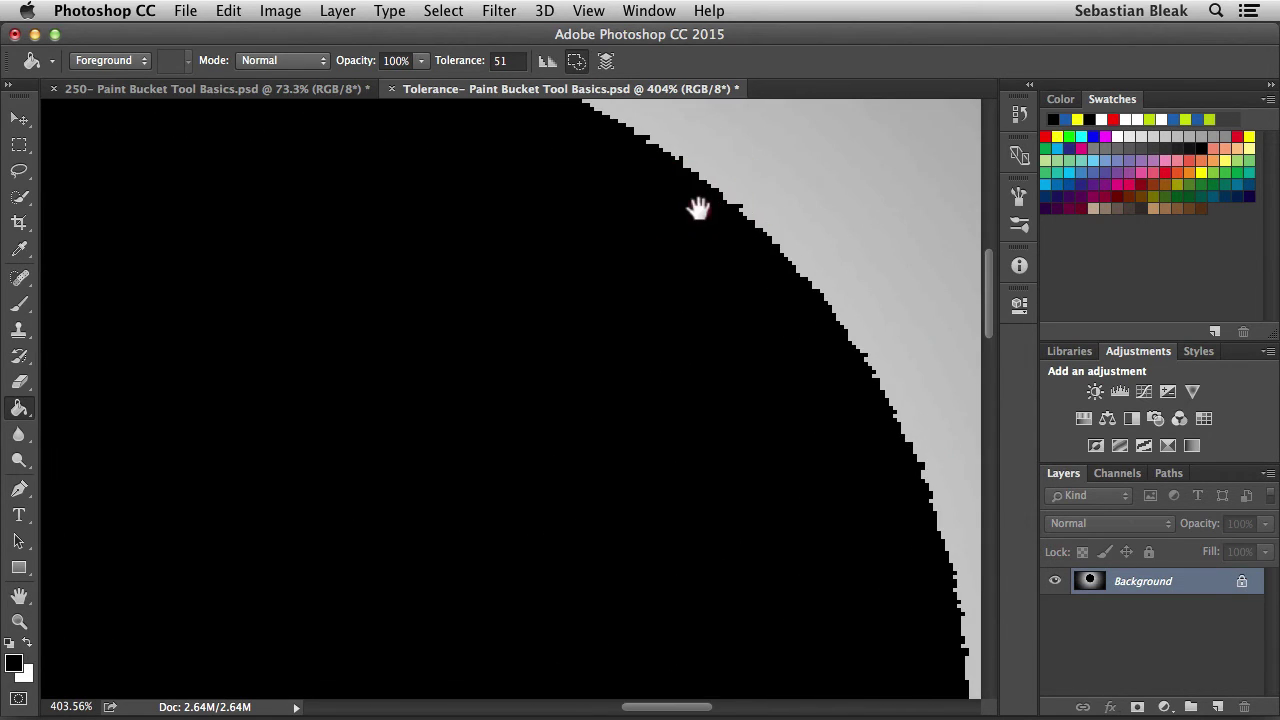
pyautogui.click(667, 283)
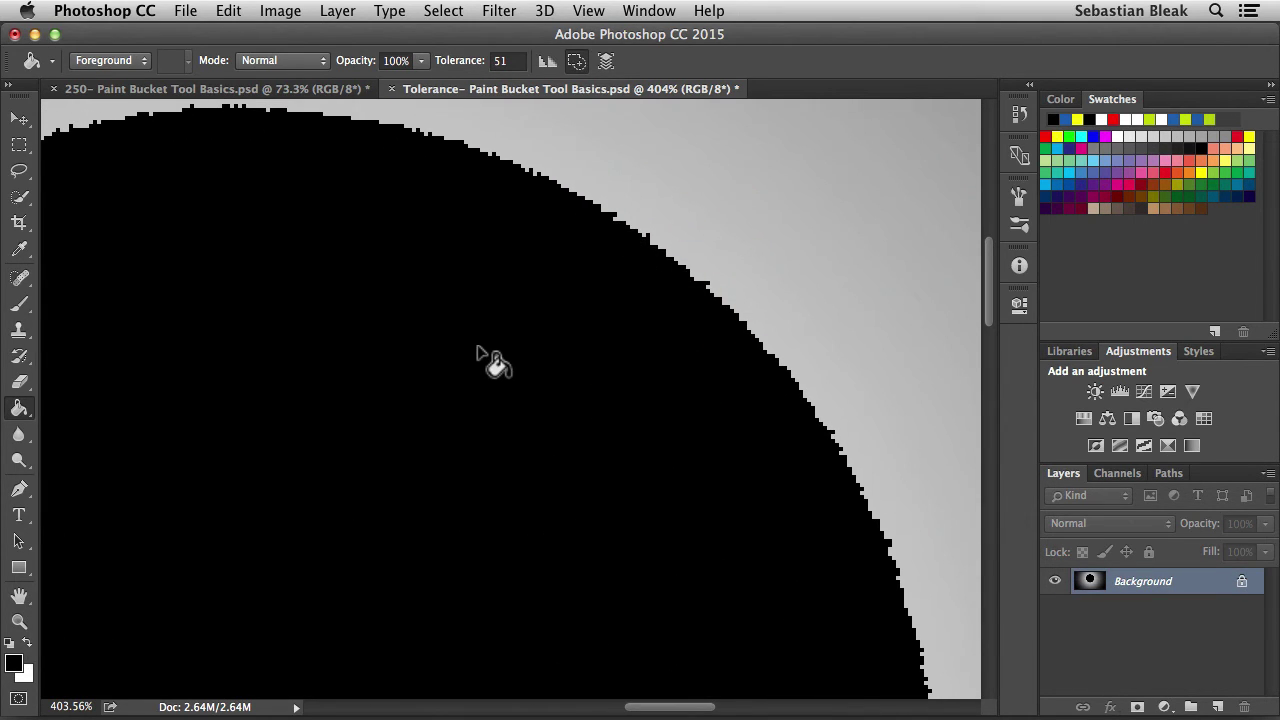
pyautogui.press('super+0')
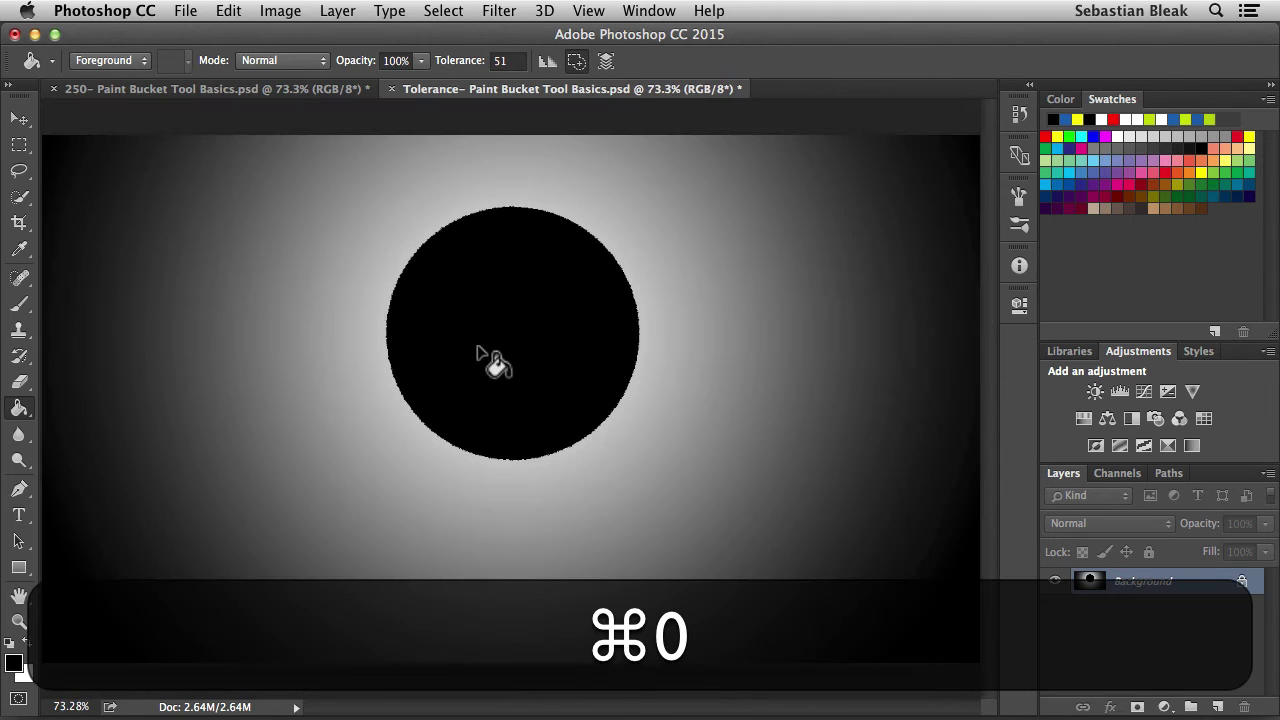
# Undo the black circle and switch to the '250- Paint Bucket Tool Basics.psd' logo document
pyautogui.press('super+z')
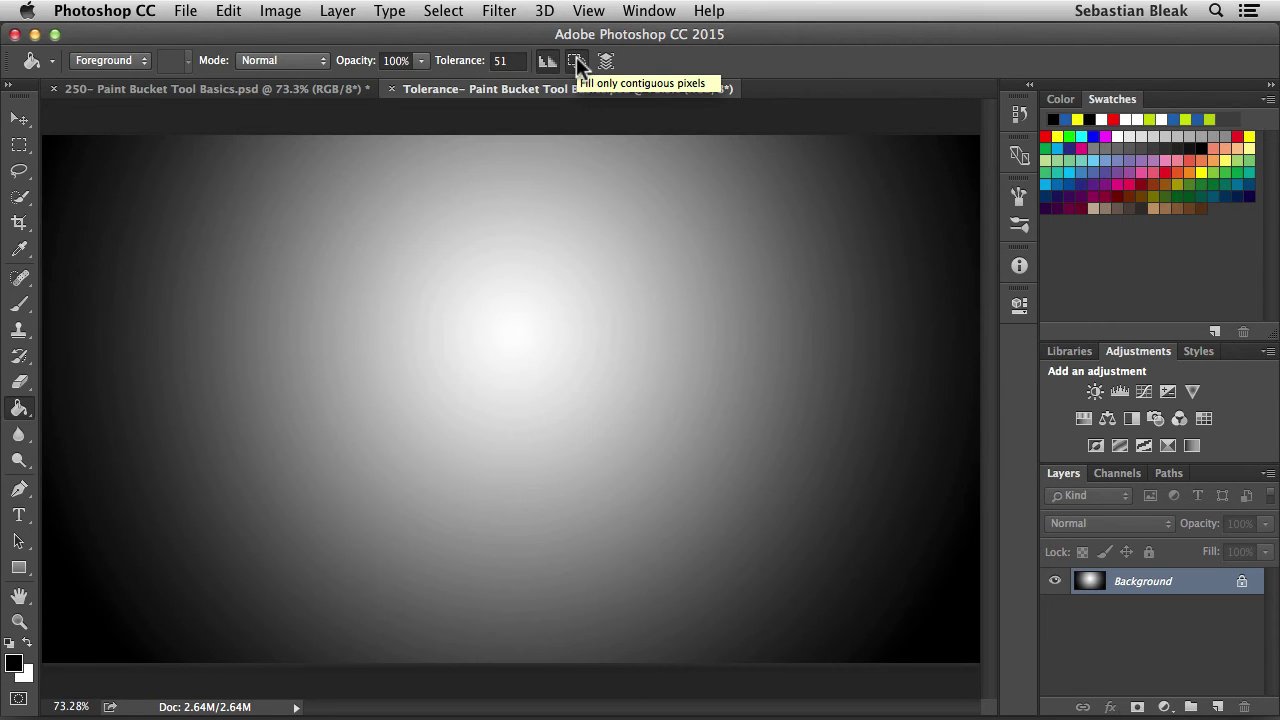
pyautogui.click(233, 92)
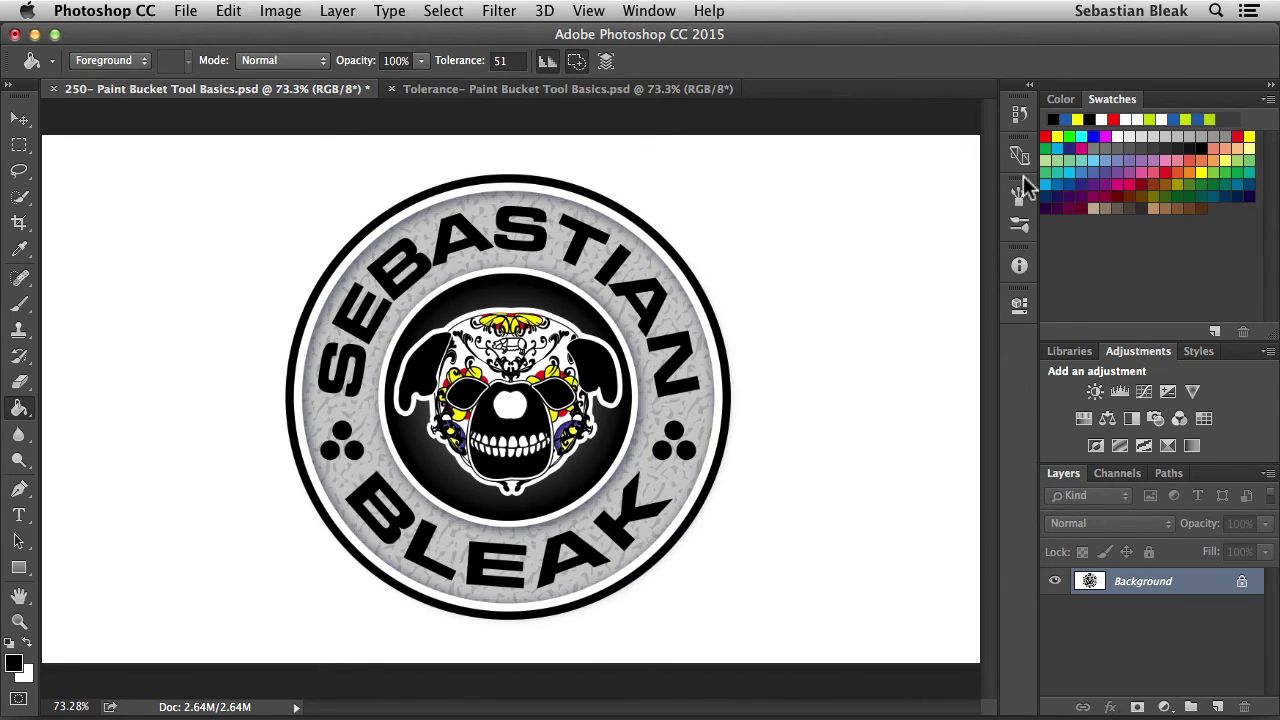
# Pick blue as the foreground colour, test-fill the background, then undo
pyautogui.click(1065, 119)
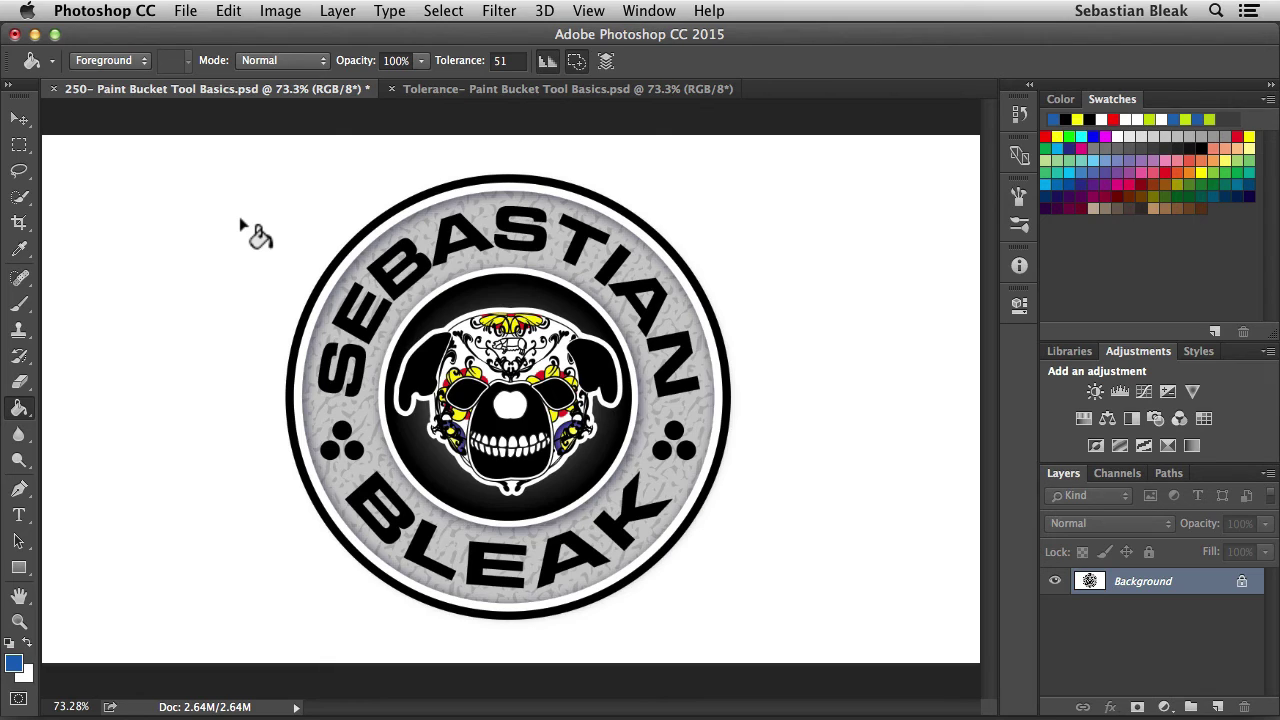
pyautogui.click(279, 209)
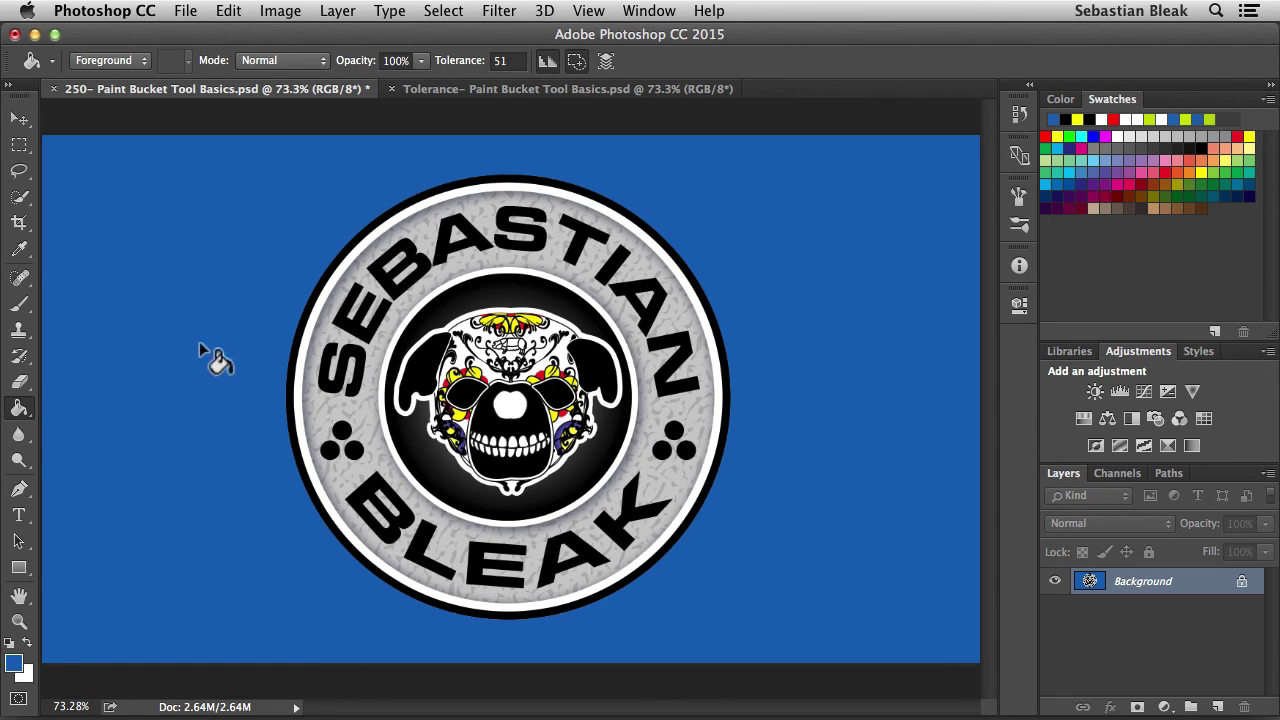
pyautogui.press('super+z')
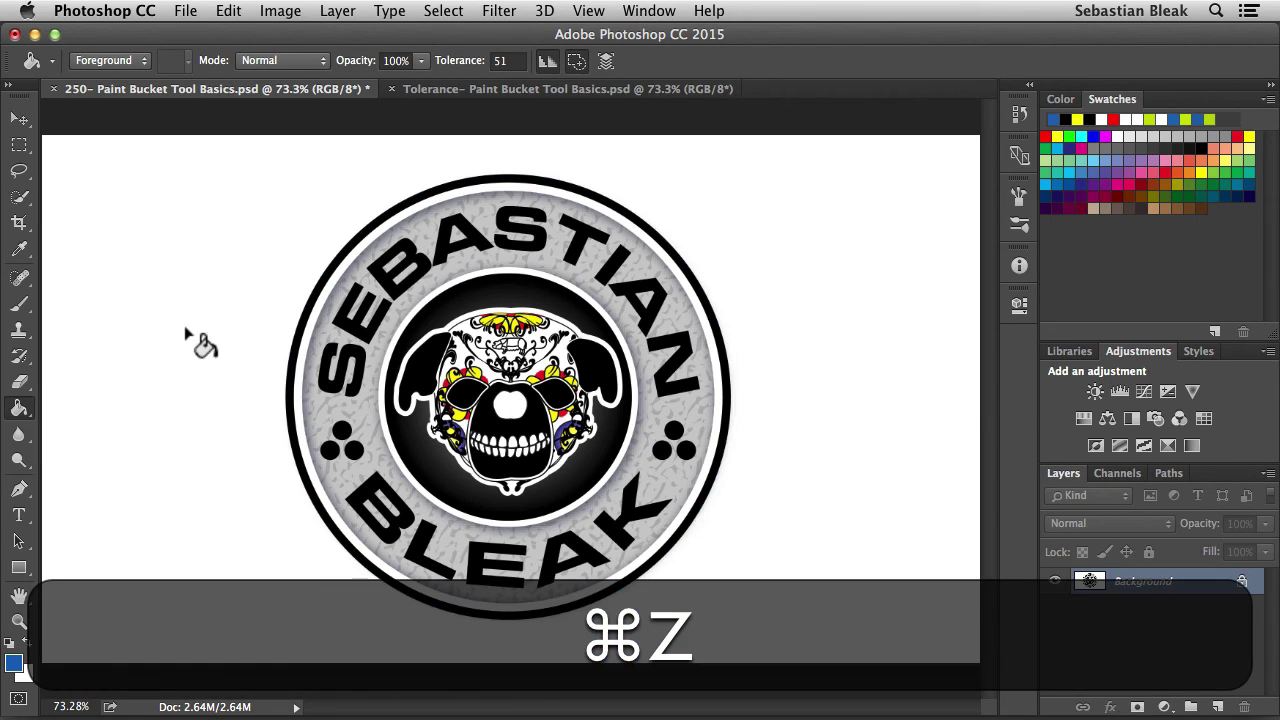
# Turn off Contiguous, fill all similar light areas blue, then undo
pyautogui.click(575, 61)
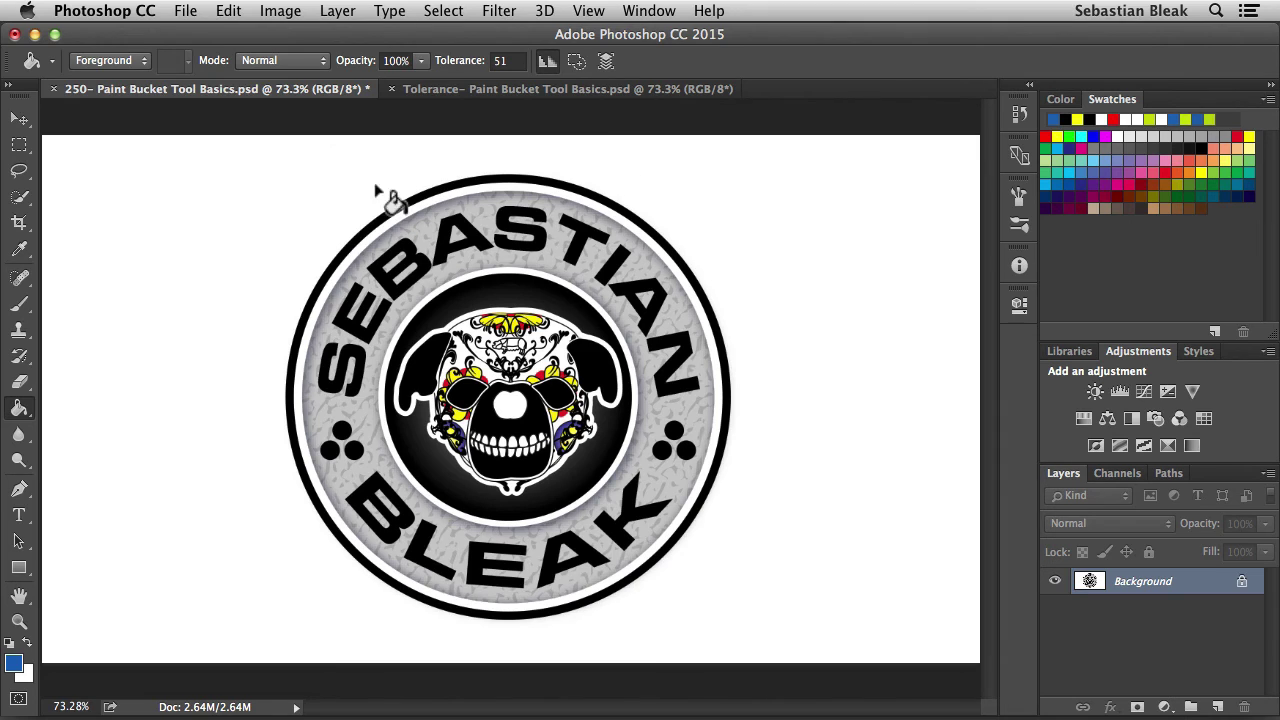
pyautogui.click(274, 195)
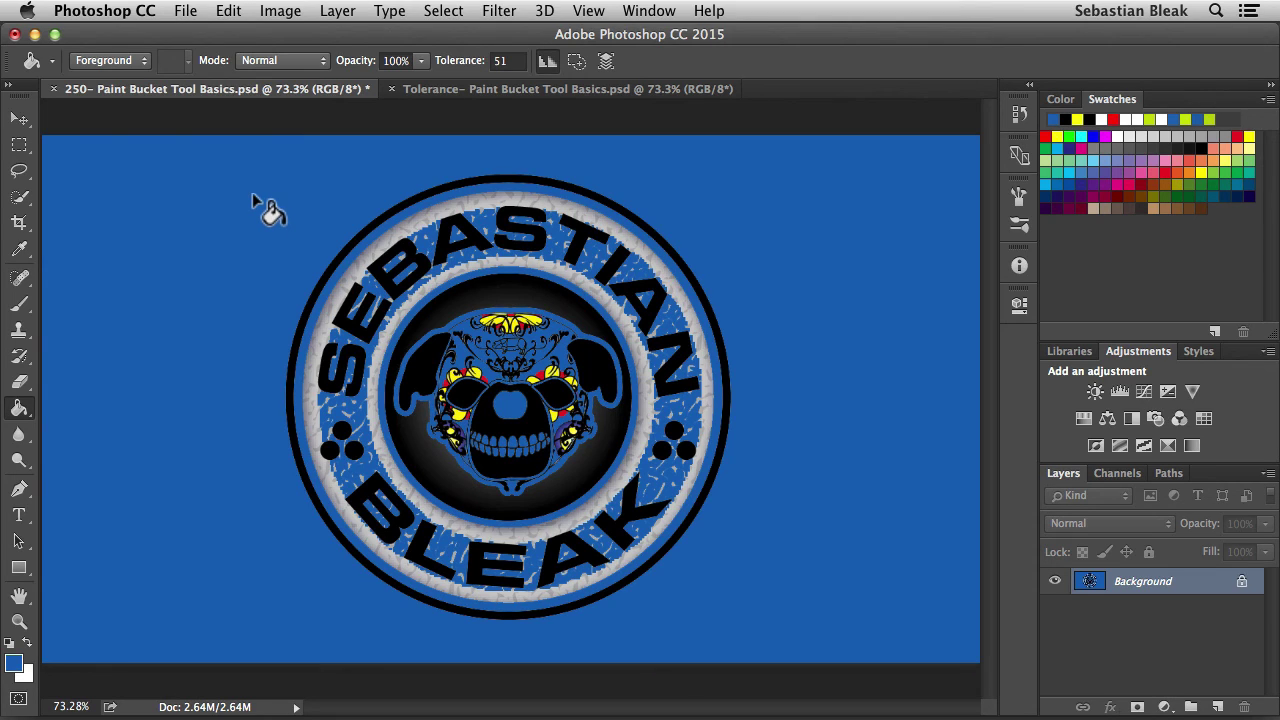
pyautogui.click(470, 60)
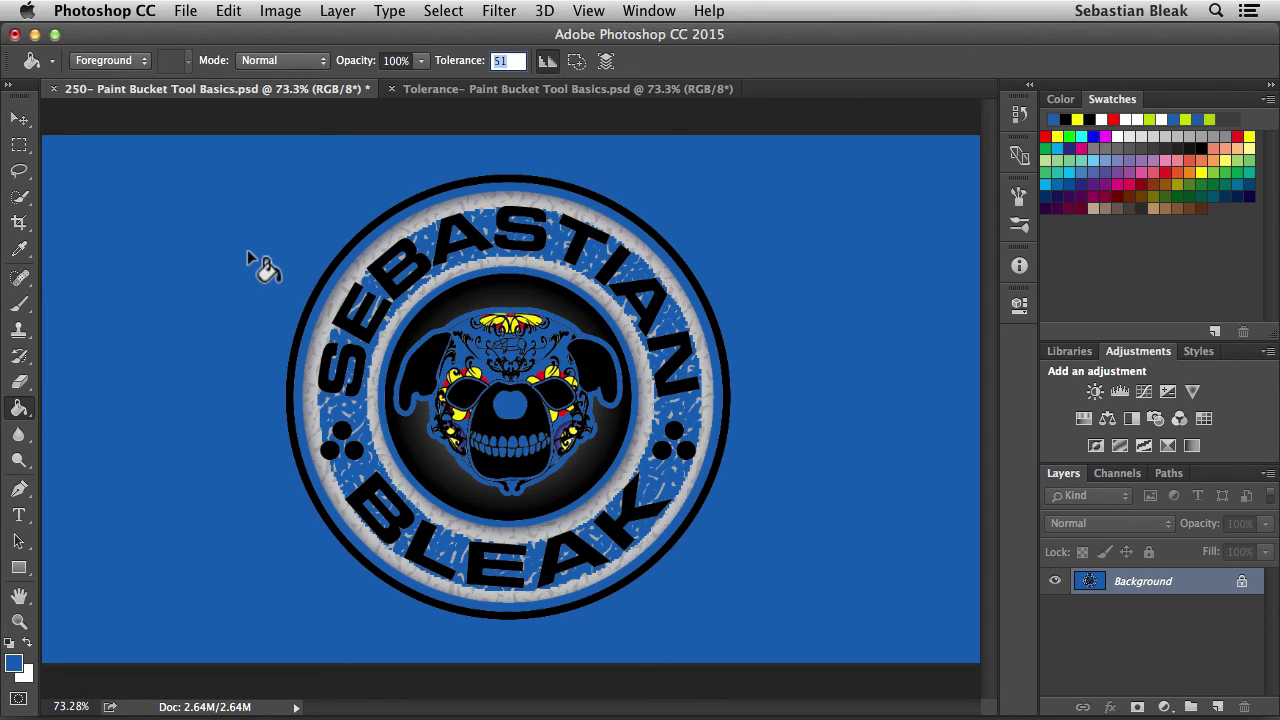
pyautogui.press('super+z')
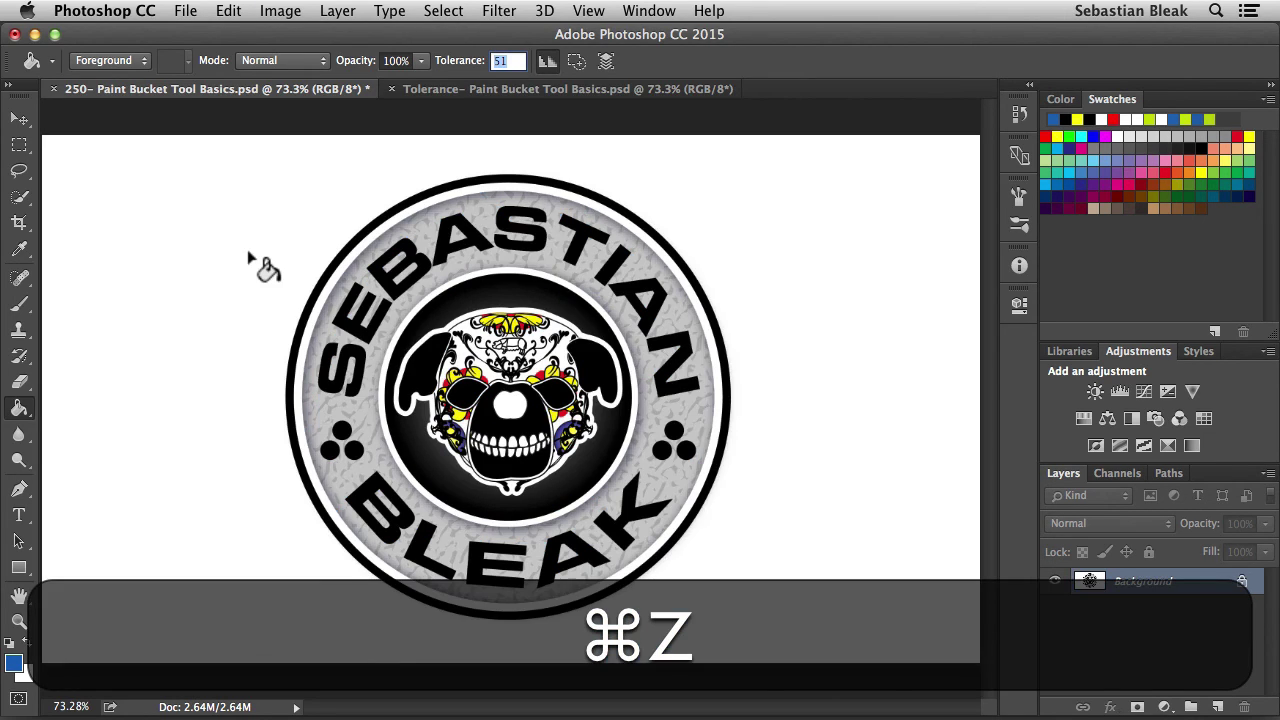
# Turn Contiguous back on, enable All Layers sampling, and select the Background layer
pyautogui.click(576, 60)
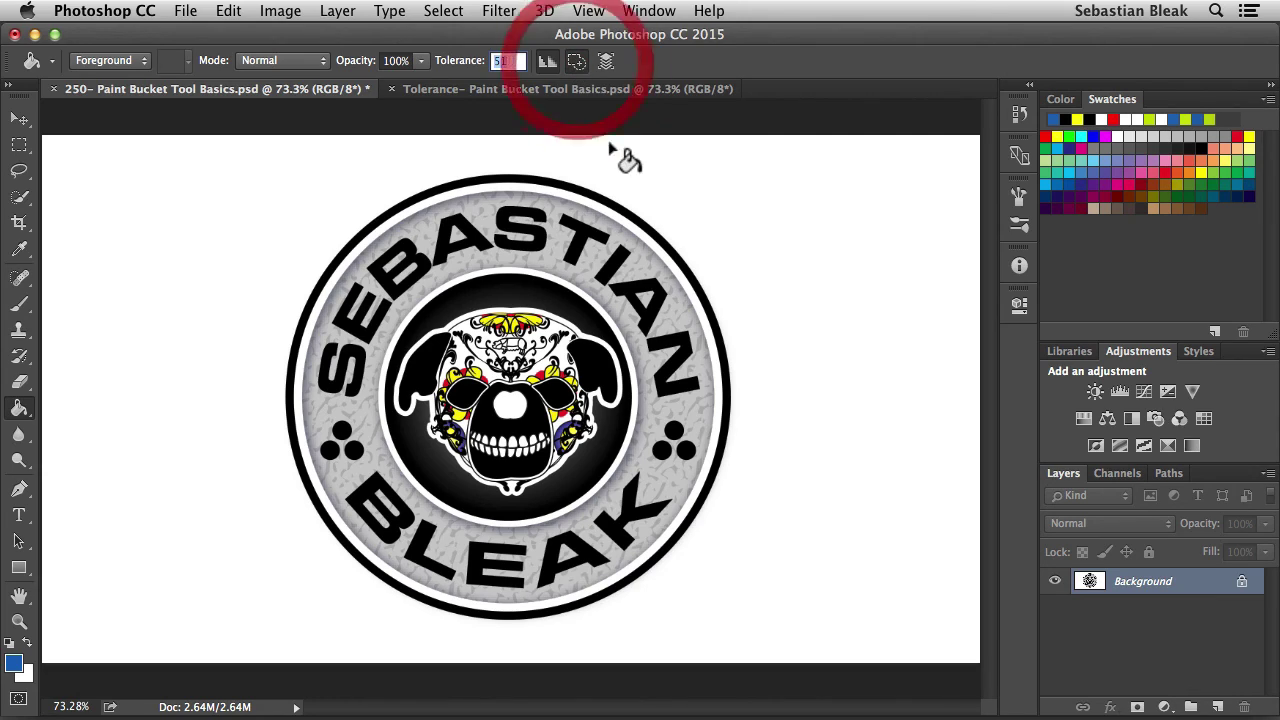
pyautogui.click(606, 60)
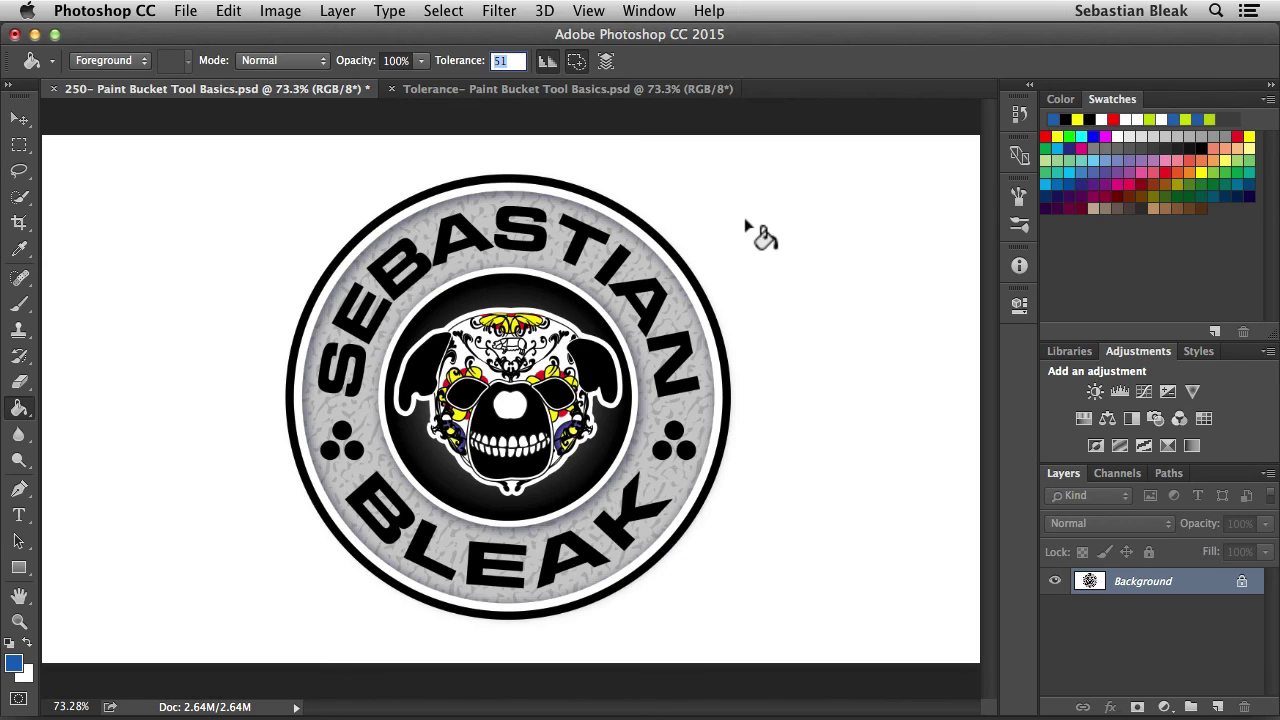
pyautogui.click(1192, 591)
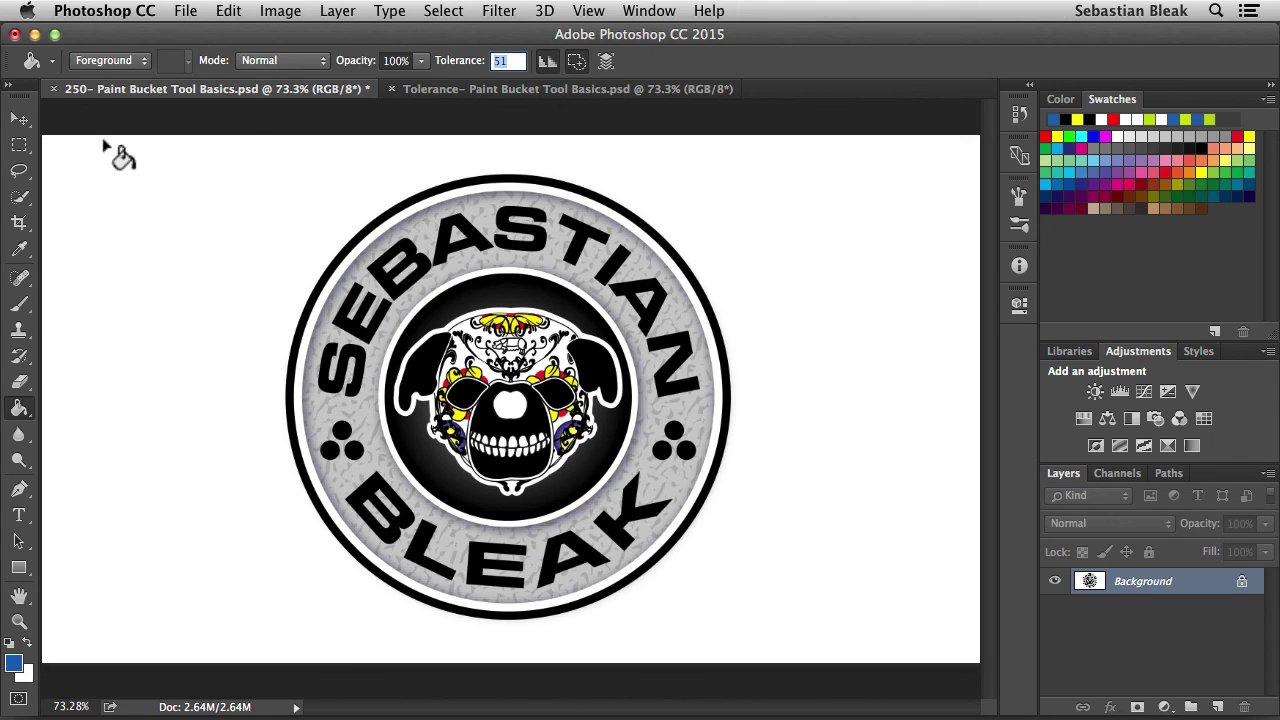
# Reset the Paint Bucket tool to defaults, returning tolerance to 32
pyautogui.rightClick(36, 61)
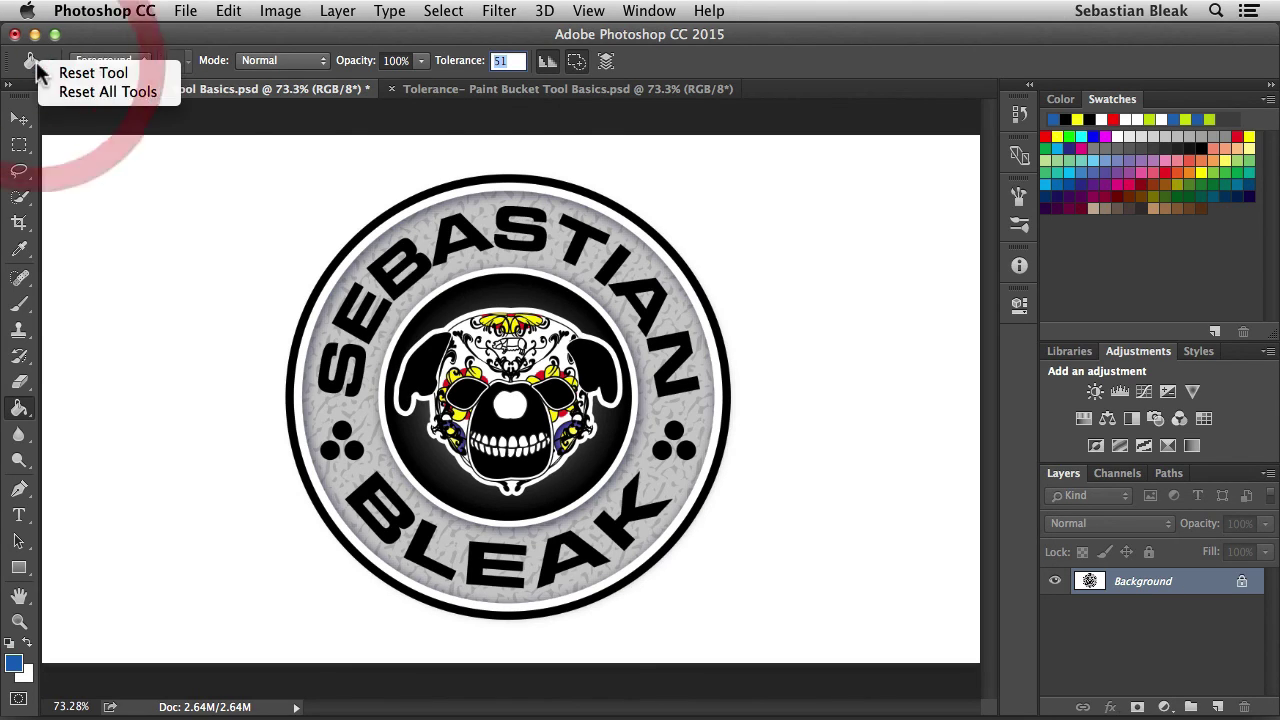
pyautogui.click(105, 73)
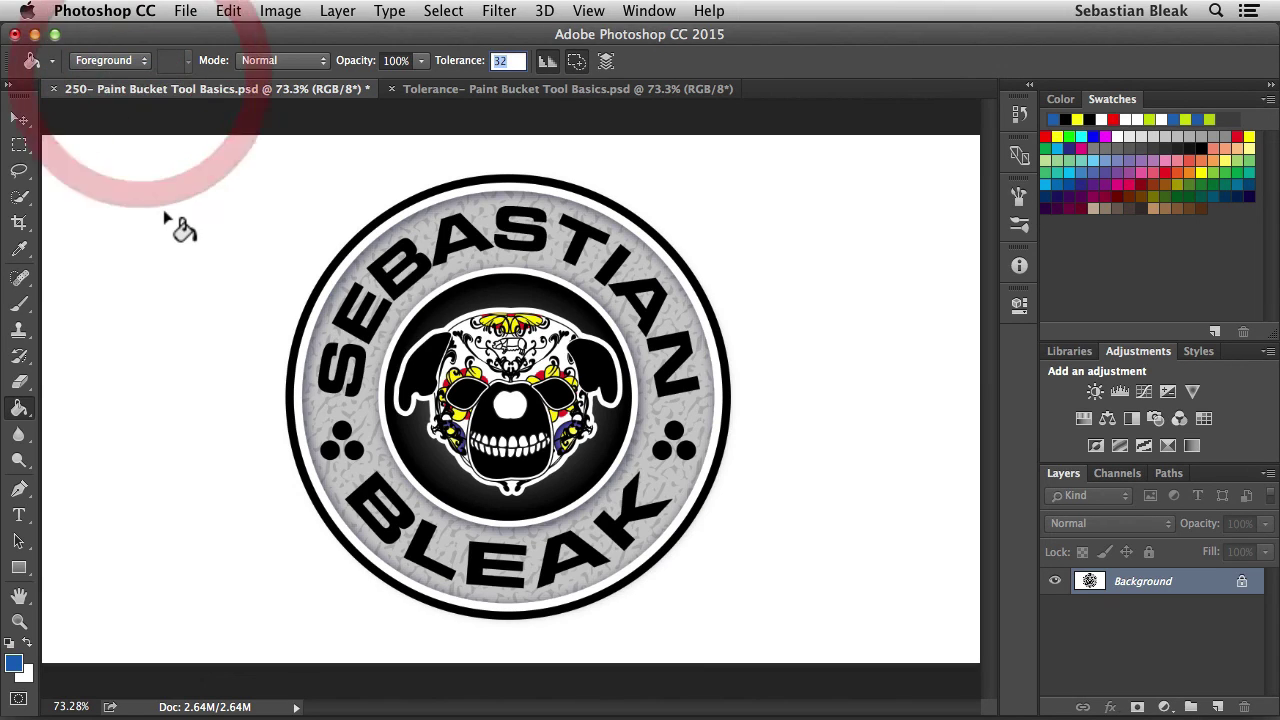